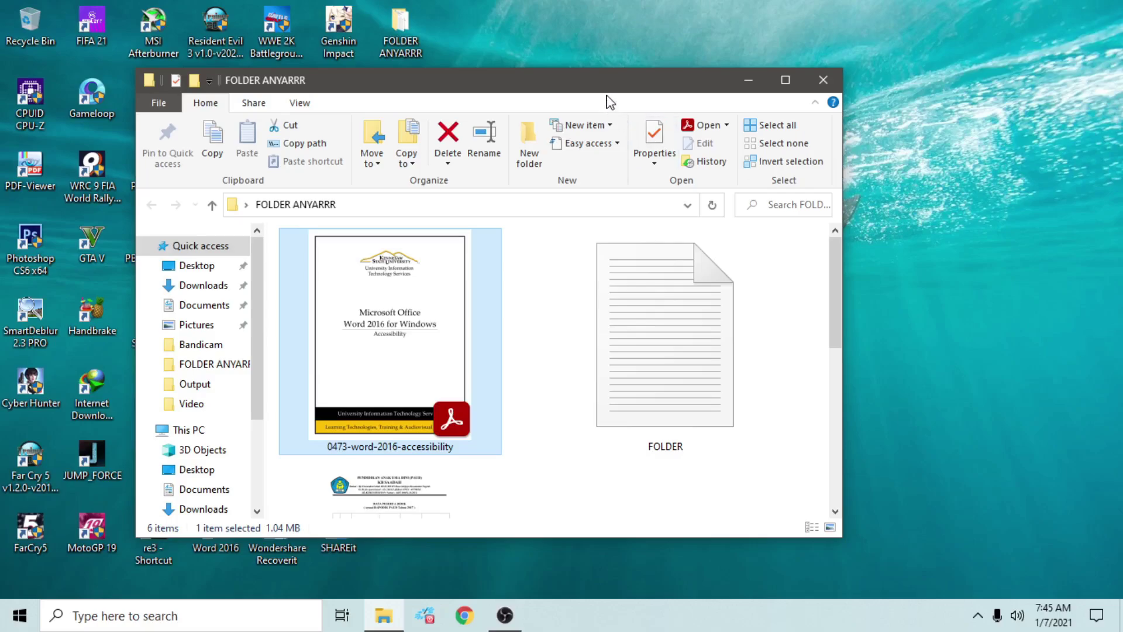
# - Open the secured 0473-word-2016-accessibility PDF in Acrobat Reader and confirm Print is greyed out
pyautogui.moveTo(609, 98); pyautogui.dragTo(627, 100)
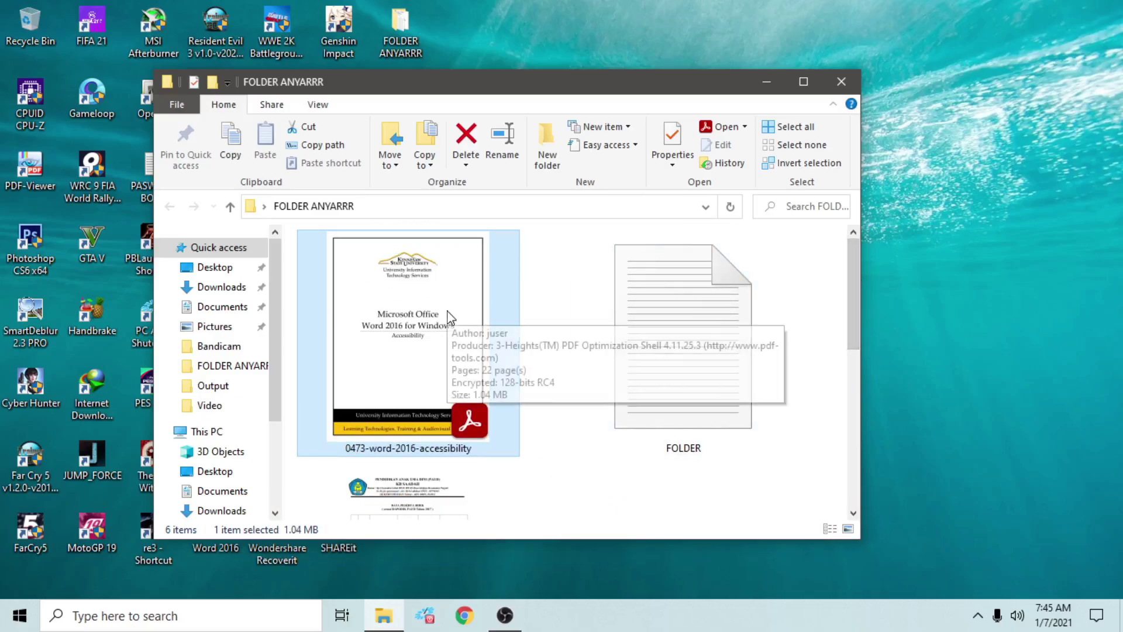
pyautogui.doubleClick(461, 333)
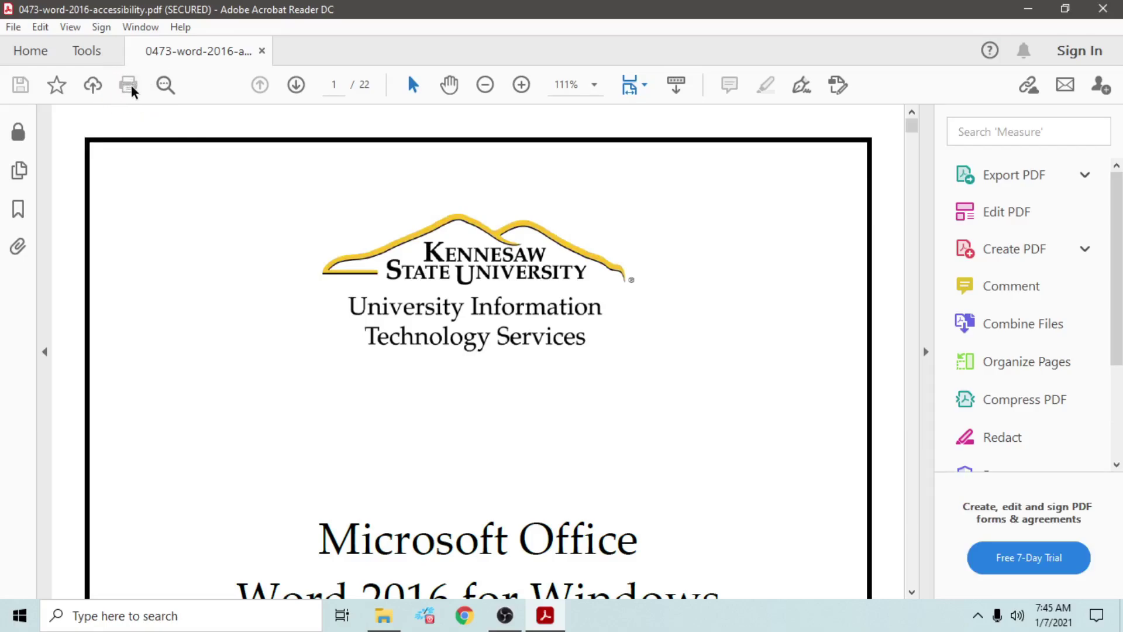
pyautogui.click(13, 27)
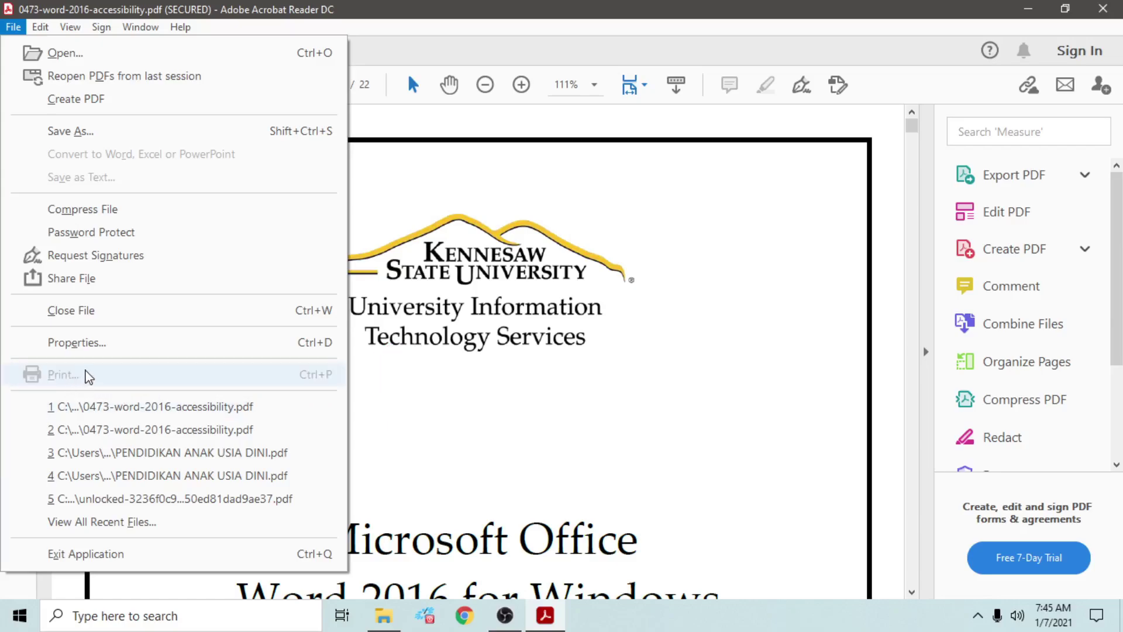
# - Scroll to page 2 and drag-select its copyright text to test copying
pyautogui.click(546, 404)
pyautogui.scroll(-5, 497, 427)
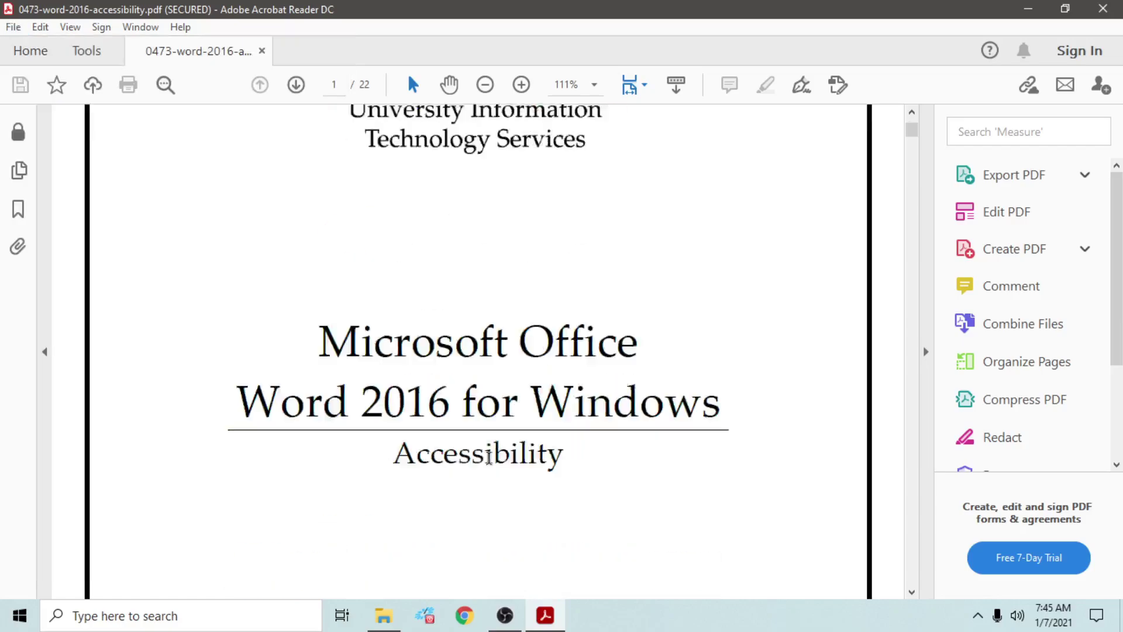
pyautogui.scroll(-5, 445, 452)
pyautogui.scroll(-3, 442, 451)
pyautogui.scroll(-2, 440, 447)
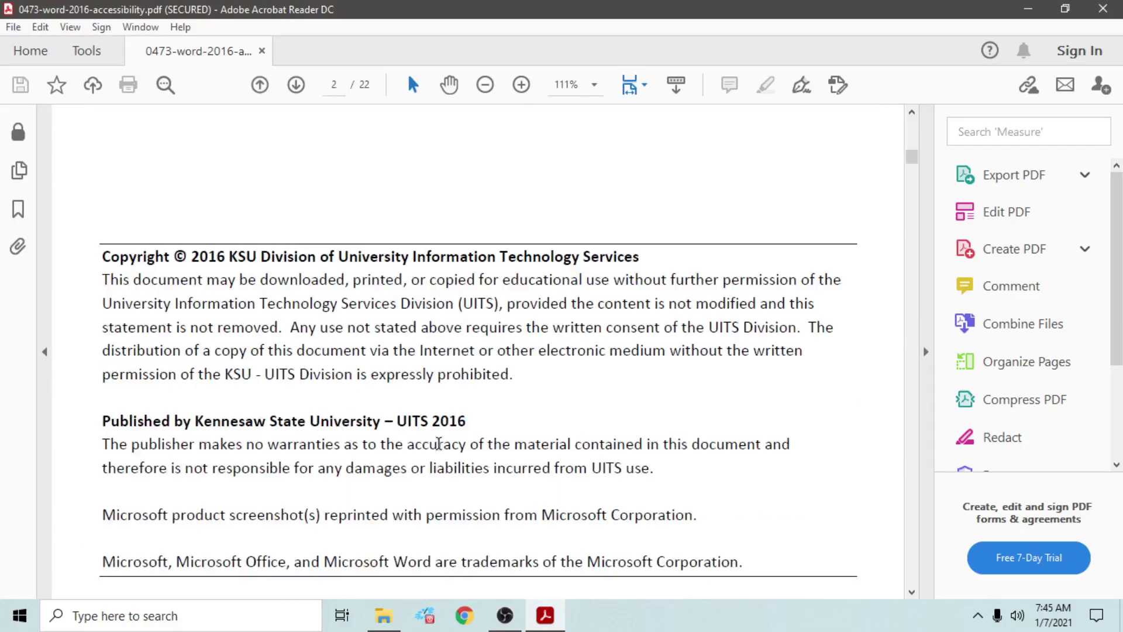
pyautogui.moveTo(102, 256); pyautogui.dragTo(659, 534)
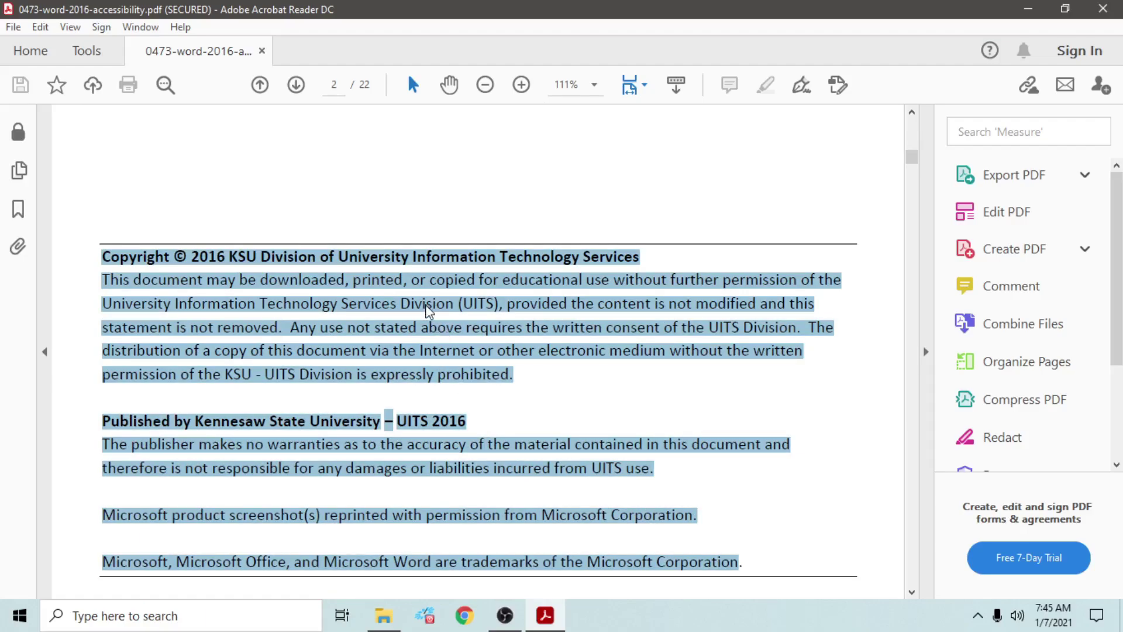
# - Scroll up and down around the selected copyright text on page 2
pyautogui.scroll(3, 446, 383)
pyautogui.scroll(-4, 442, 391)
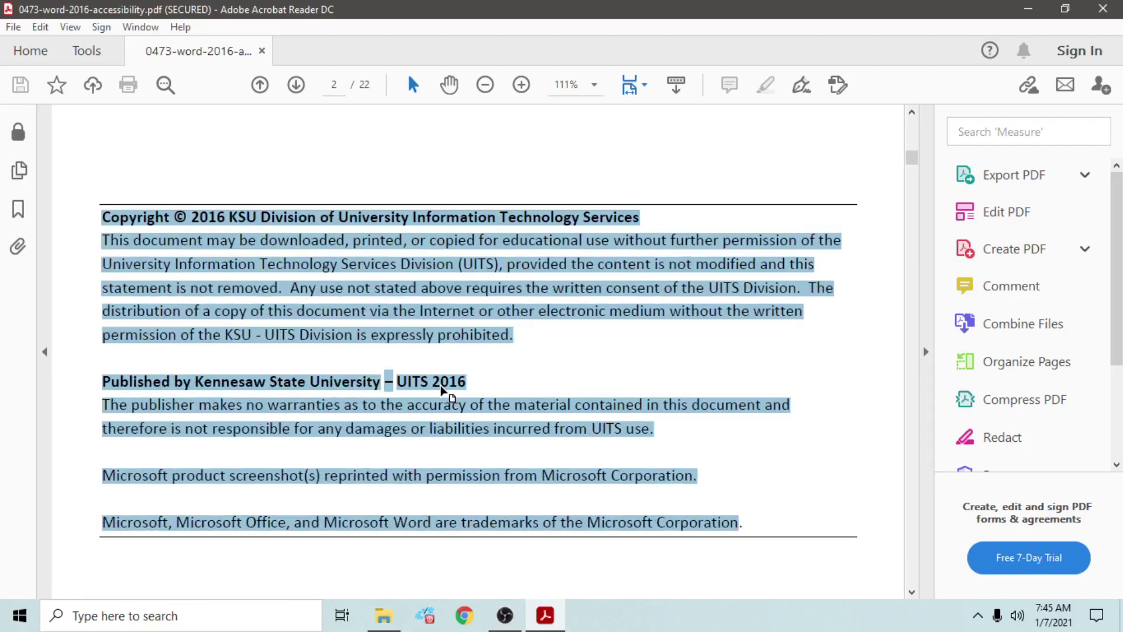
pyautogui.scroll(2, 446, 383)
pyautogui.scroll(3, 443, 393)
pyautogui.scroll(-2, 463, 447)
pyautogui.scroll(-4, 464, 446)
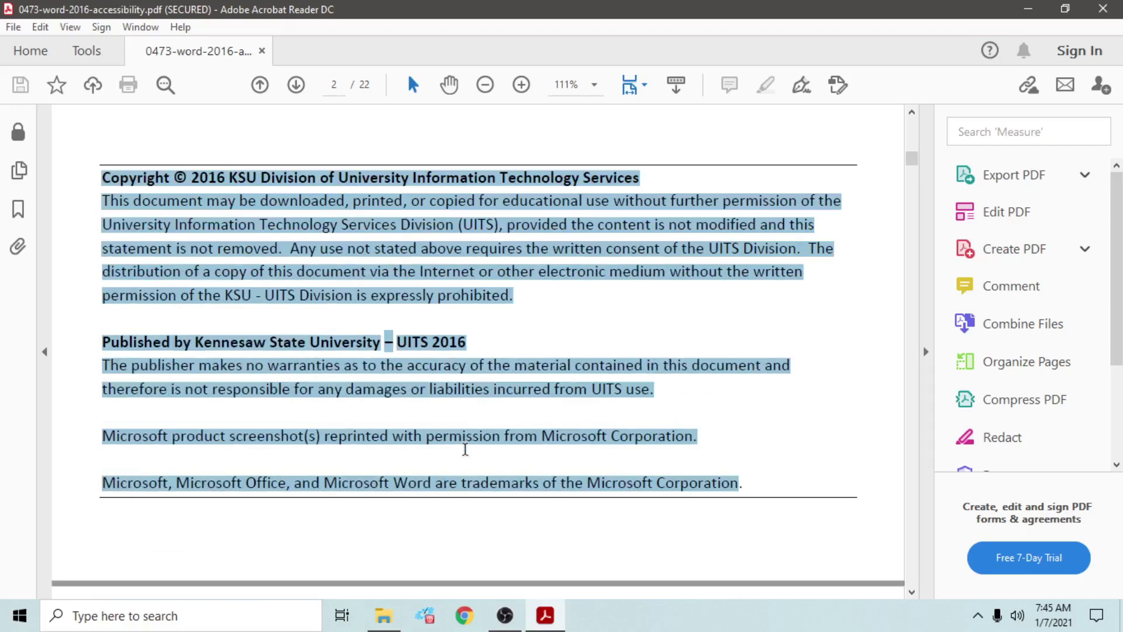
pyautogui.scroll(5, 466, 454)
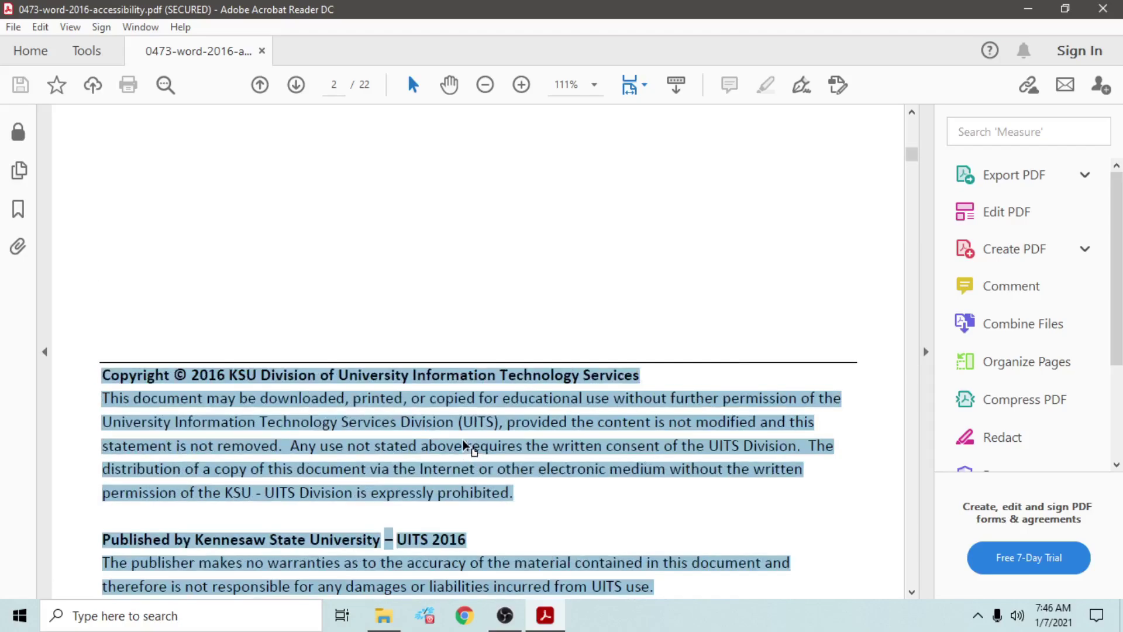
pyautogui.scroll(-4, 446, 445)
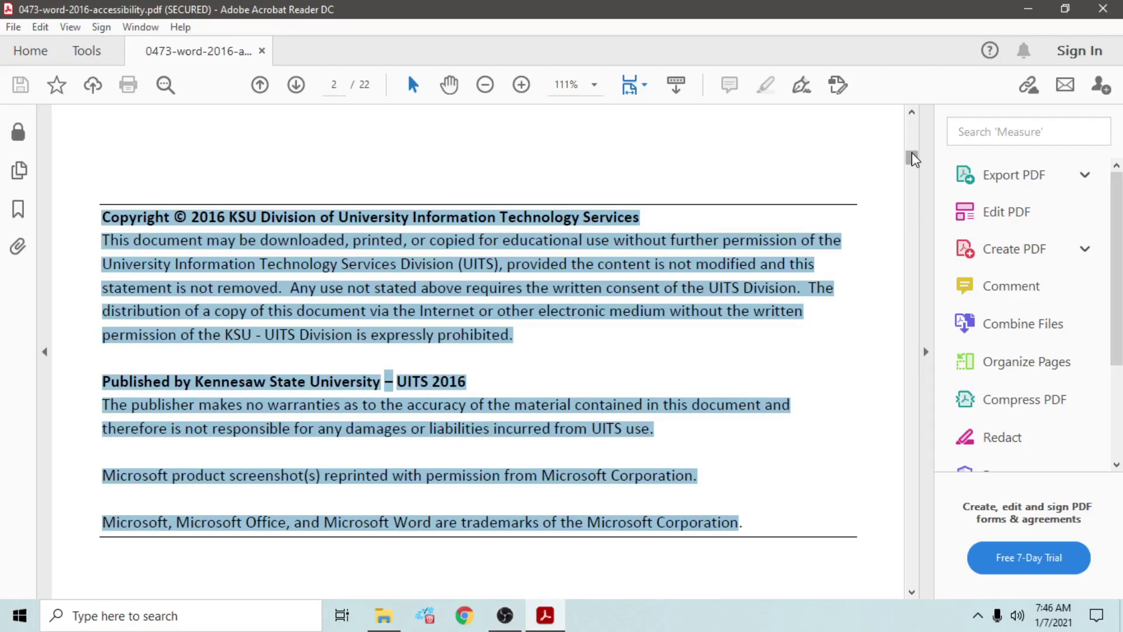
pyautogui.scroll(1, 913, 163)
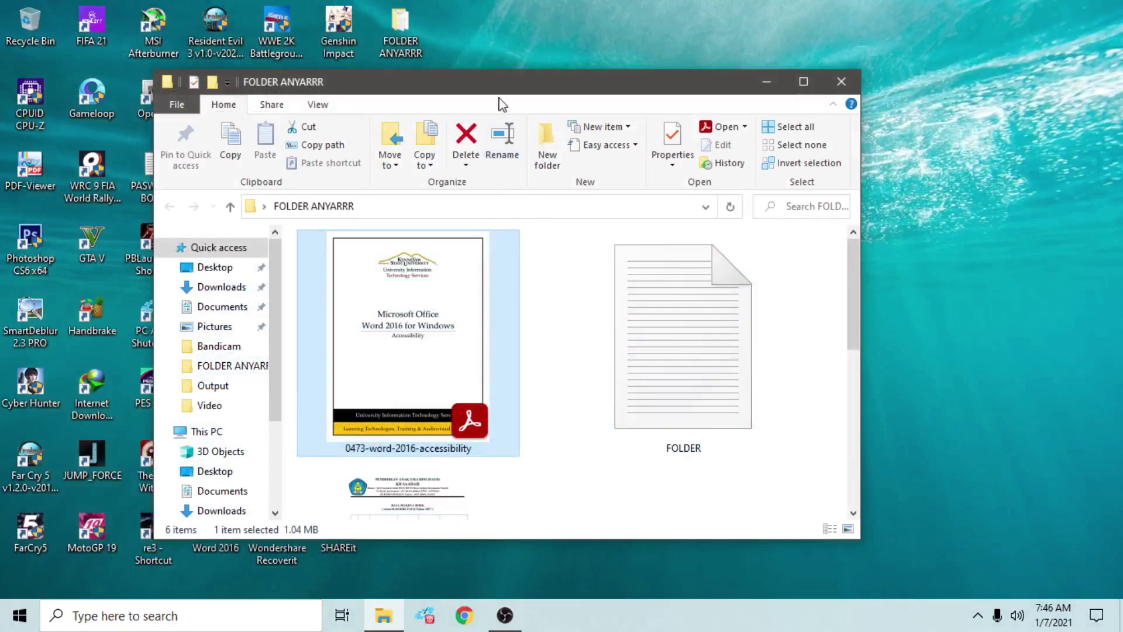
# - Nudge the FOLDER ANYARRR window aside, clear the file selection, and start Google Chrome
pyautogui.moveTo(506, 87); pyautogui.dragTo(531, 86)
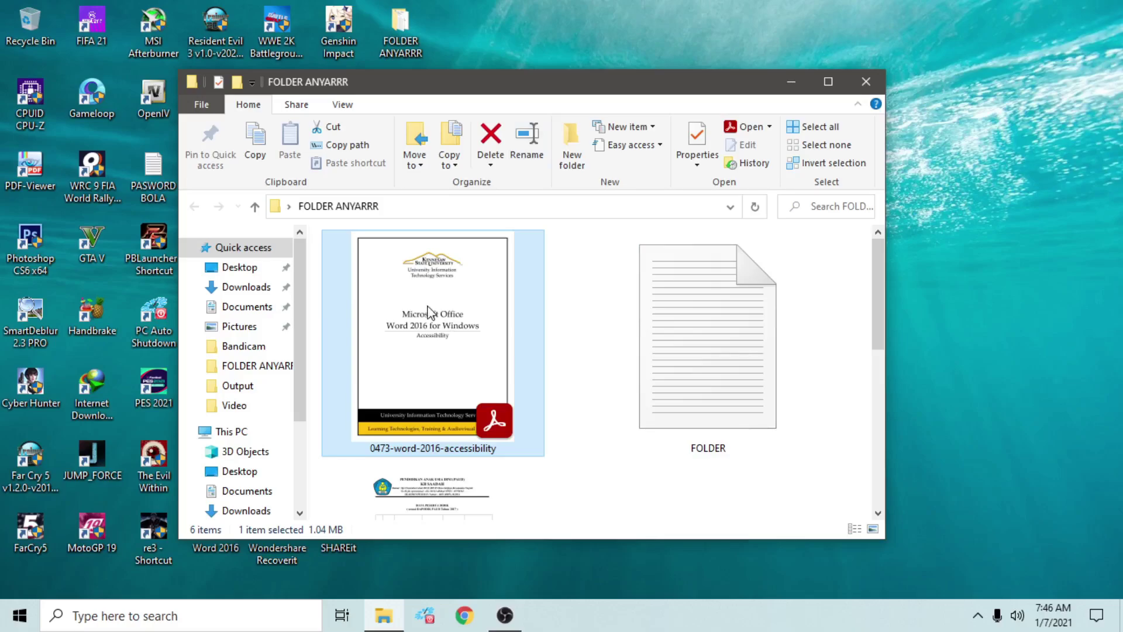
pyautogui.click(603, 354)
pyautogui.click(572, 432)
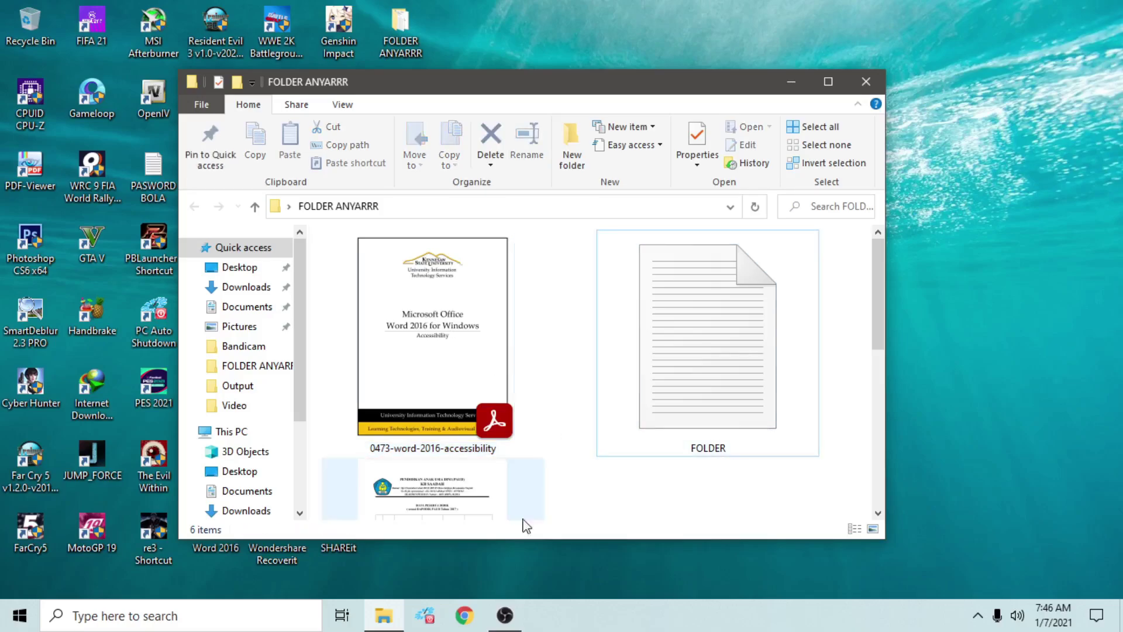
pyautogui.click(471, 573)
pyautogui.click(464, 615)
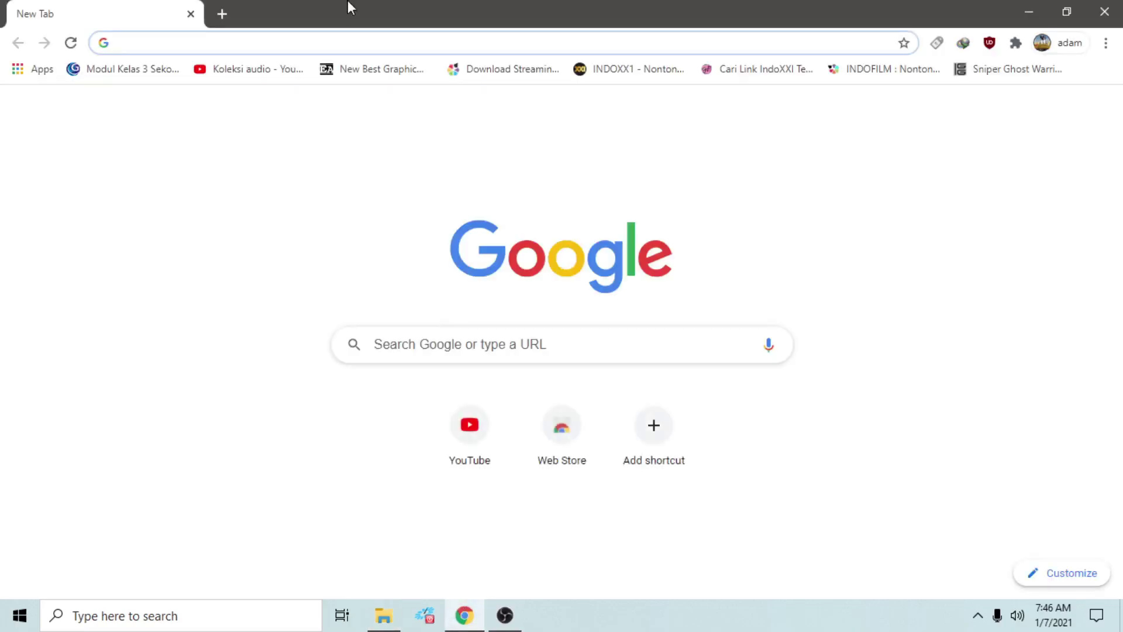
# - Enter 'un' in the address bar and go to smallpdf.com/unlock-pdf
pyautogui.click(205, 44)
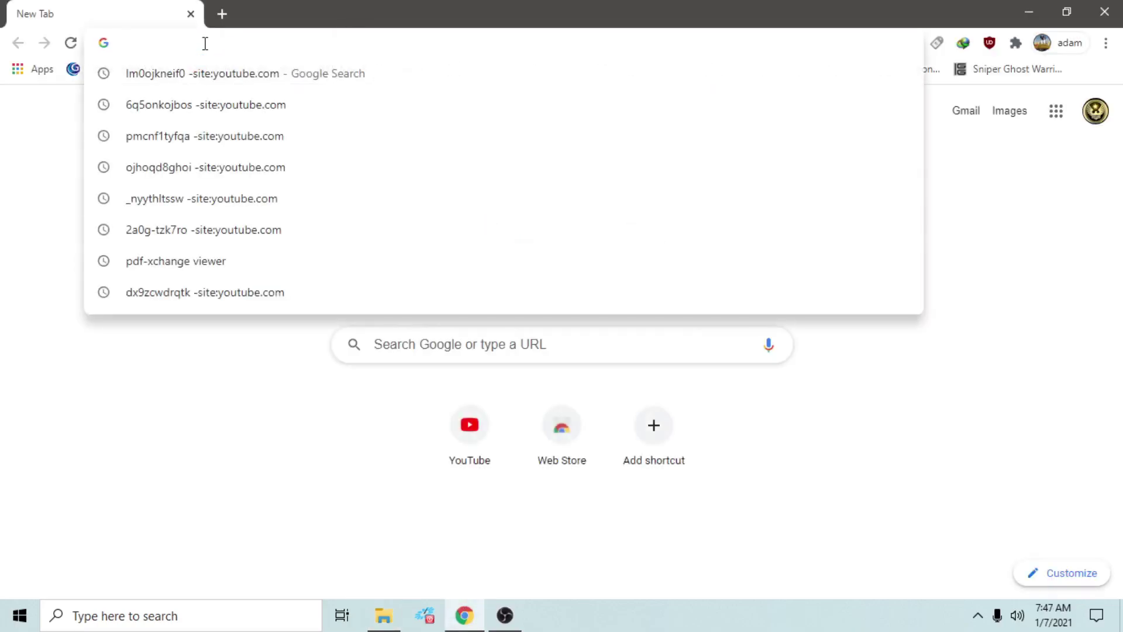
pyautogui.write('u')
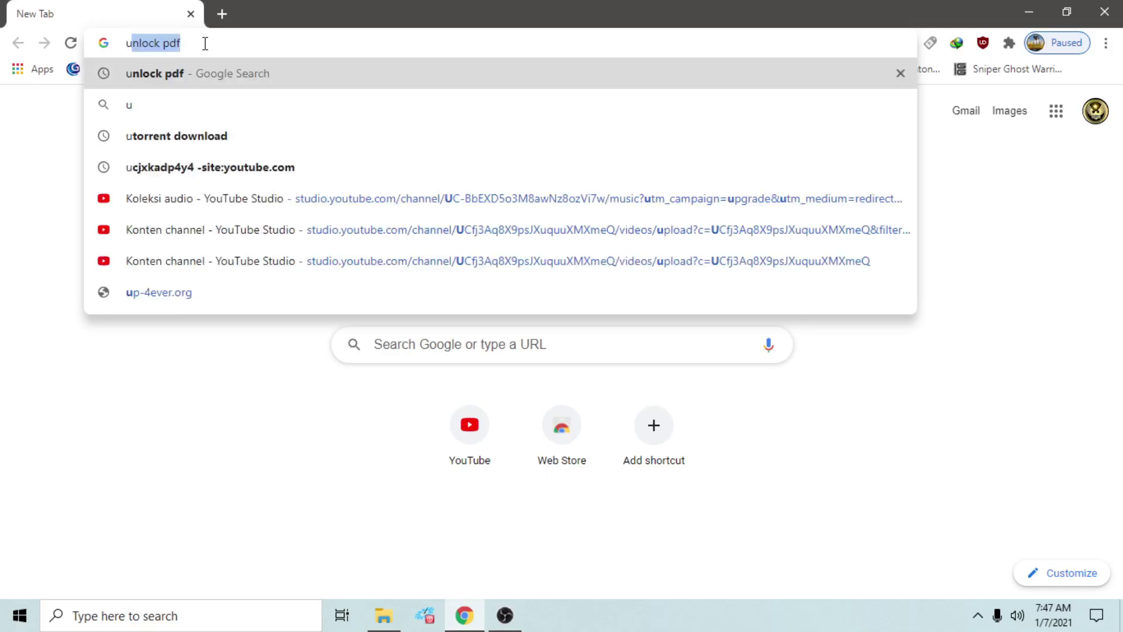
pyautogui.write('n')
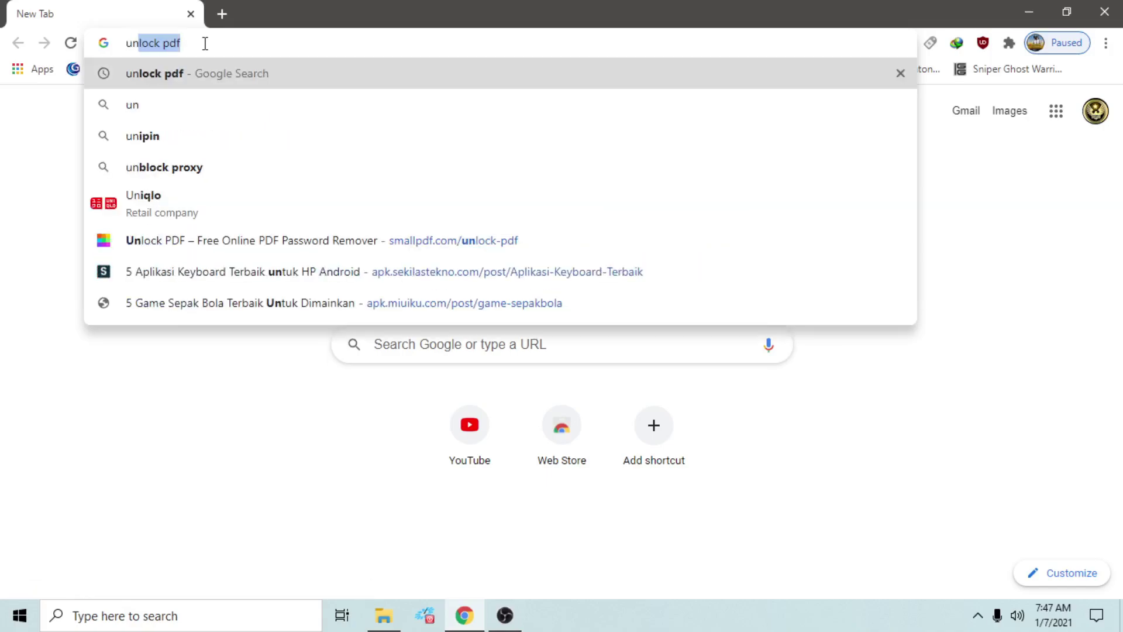
pyautogui.click(135, 239)
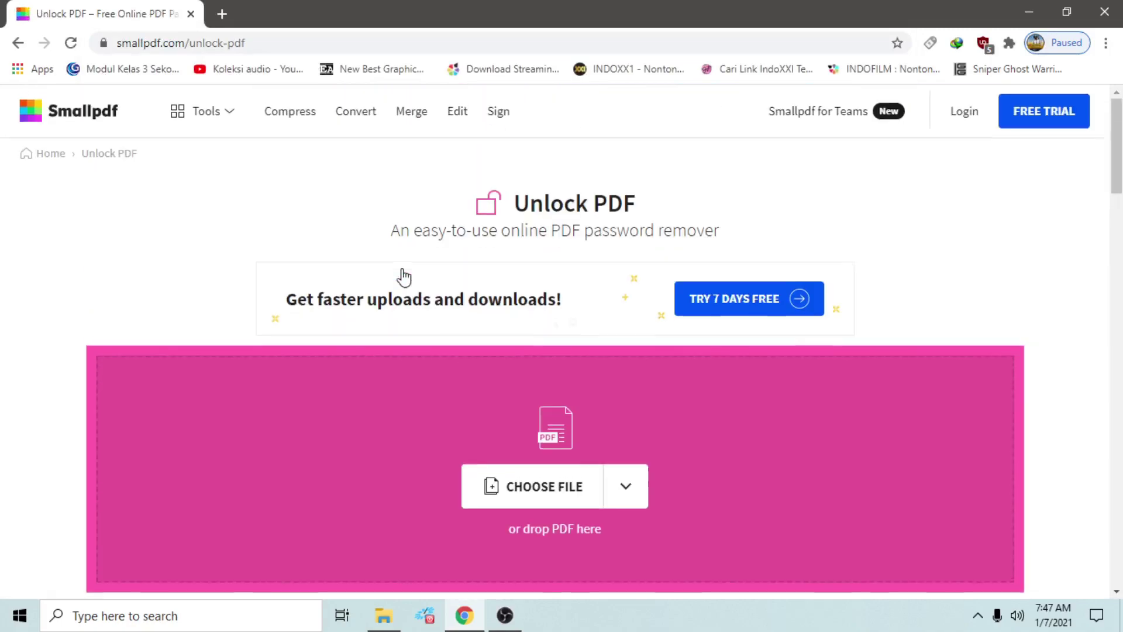
# - Upload 0473-word-2016-accessibility.pdf from FOLDER ANYARRR into the Unlock PDF tool
pyautogui.scroll(-2, 434, 277)
pyautogui.scroll(3, 431, 271)
pyautogui.scroll(-3, 514, 414)
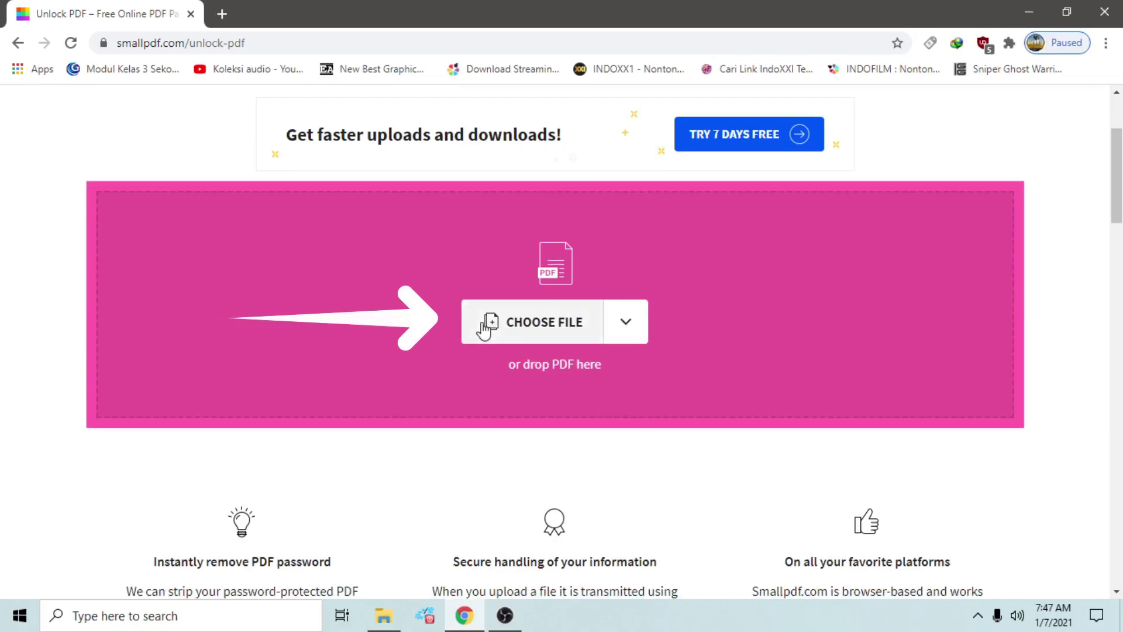
pyautogui.click(517, 328)
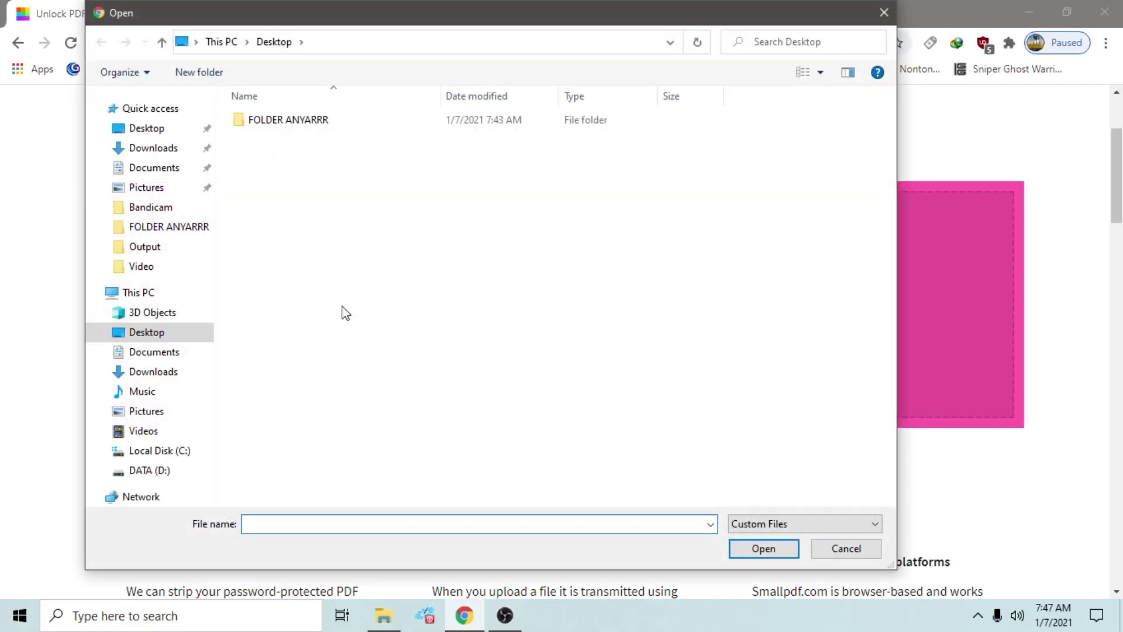
pyautogui.doubleClick(304, 126)
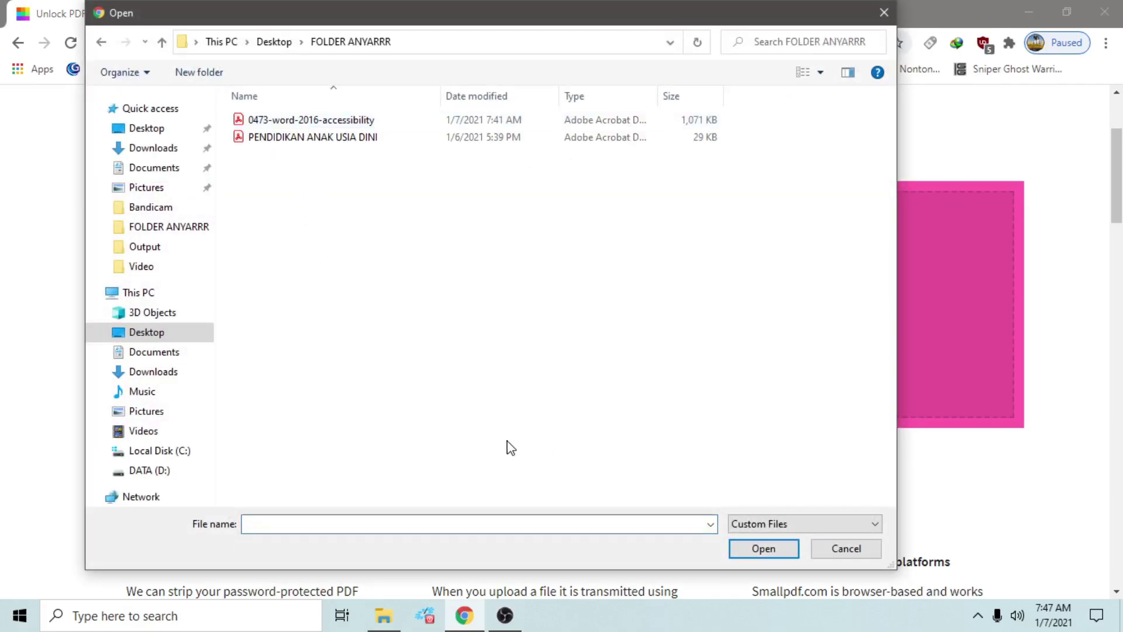
pyautogui.moveTo(488, 23); pyautogui.dragTo(482, 43)
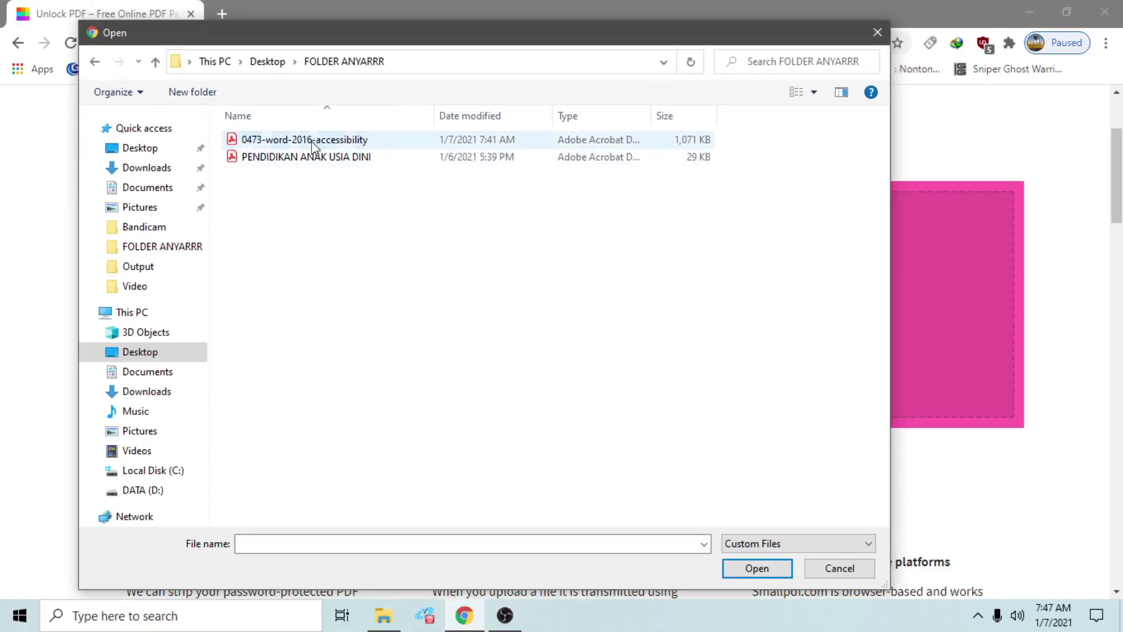
pyautogui.click(275, 142)
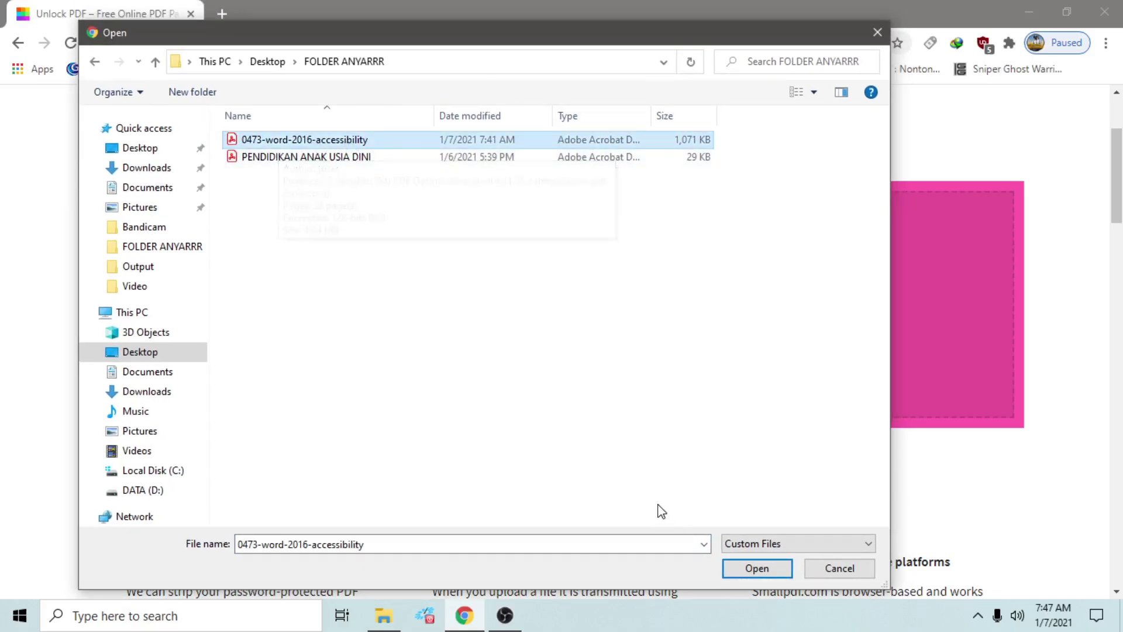
pyautogui.click(756, 568)
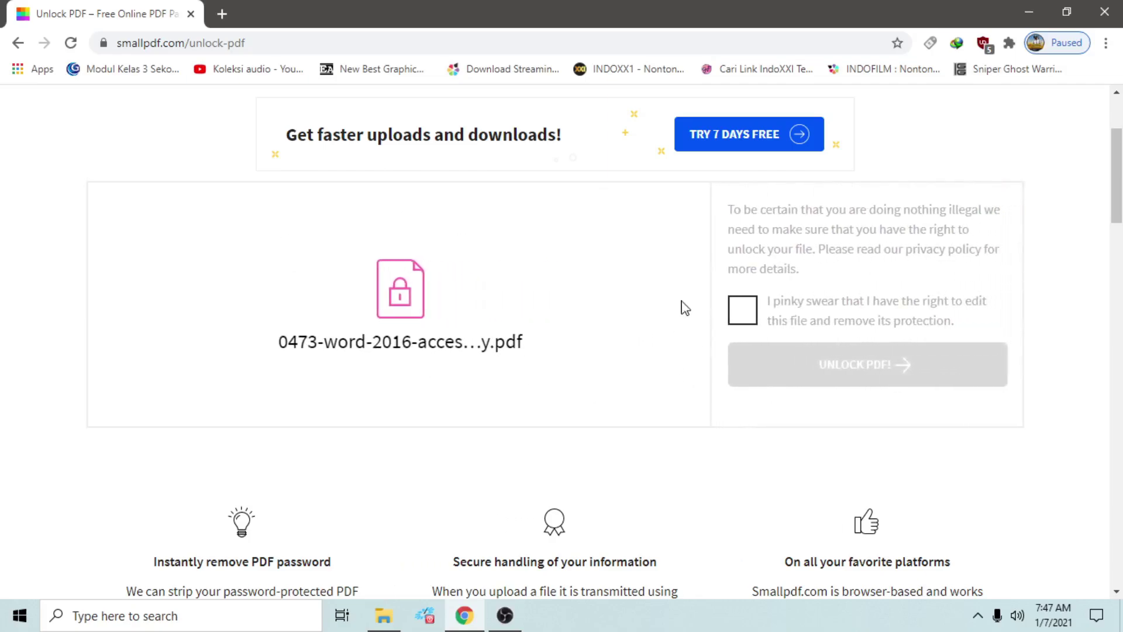
# - Confirm the right to unlock the file and dismiss the automatic download notices
pyautogui.click(747, 318)
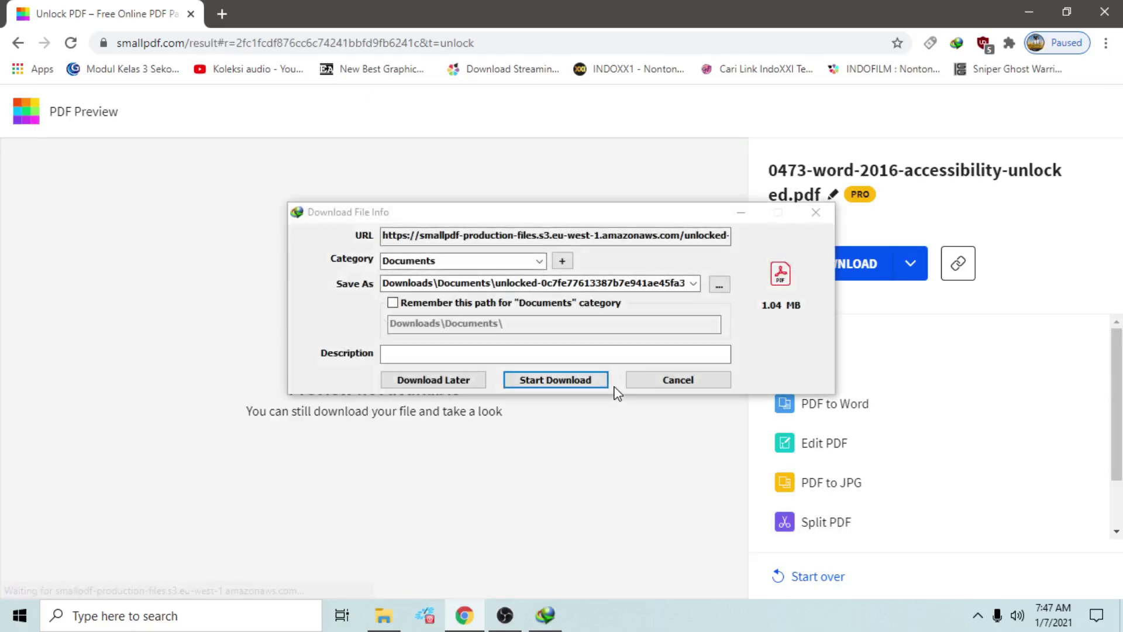
pyautogui.moveTo(535, 219)
pyautogui.mouseDown()
pyautogui.moveTo(481, 248)
pyautogui.moveTo(356, 251)
pyautogui.mouseUp()
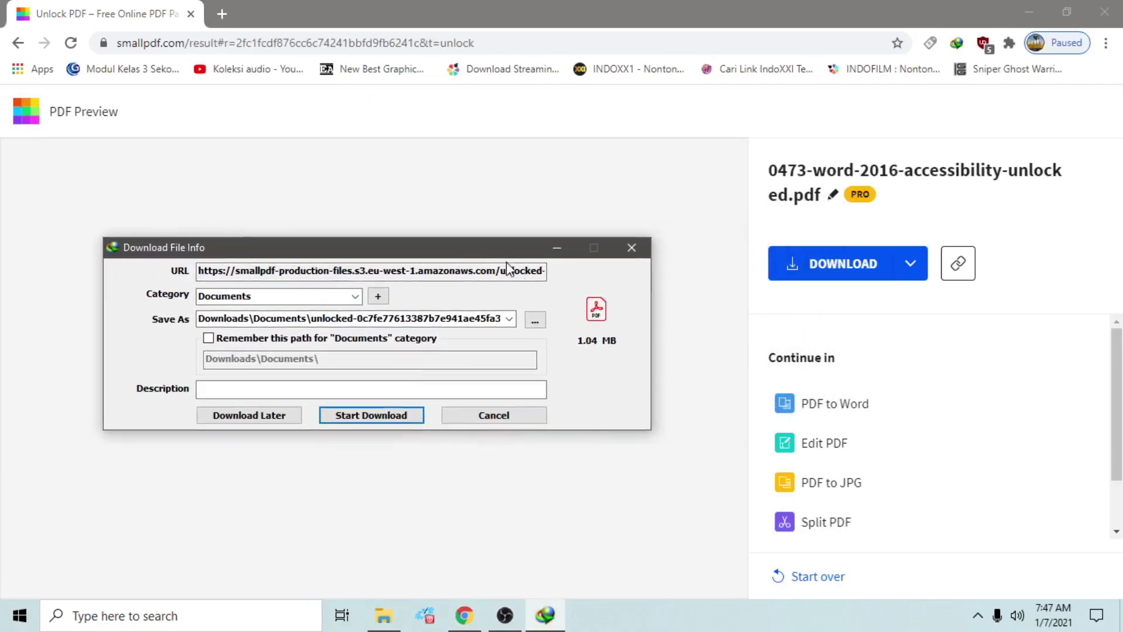
pyautogui.click(631, 248)
pyautogui.click(630, 381)
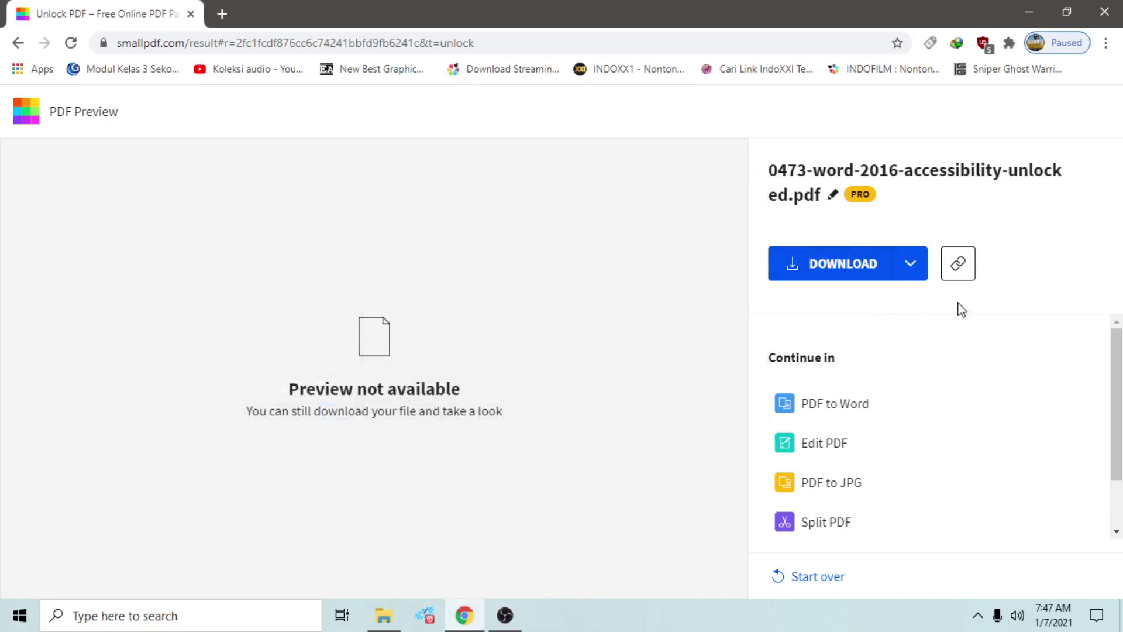
pyautogui.click(851, 403)
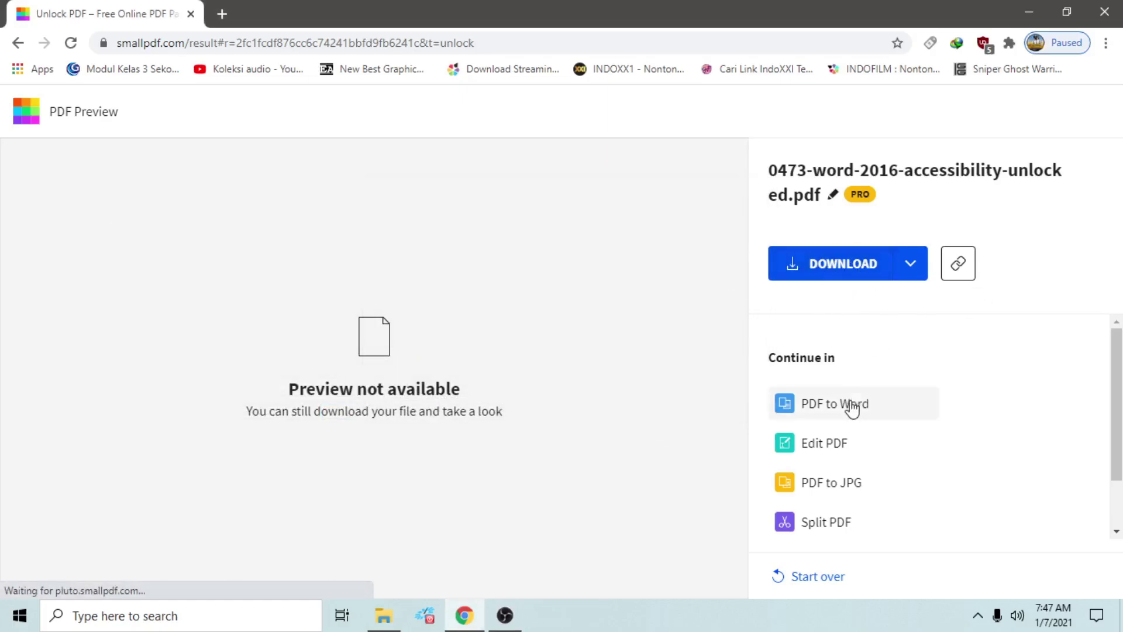
# - Download 0473-word-2016-accessibility-unlocked.pdf into Downloads\Documents and open that folder
pyautogui.click(826, 272)
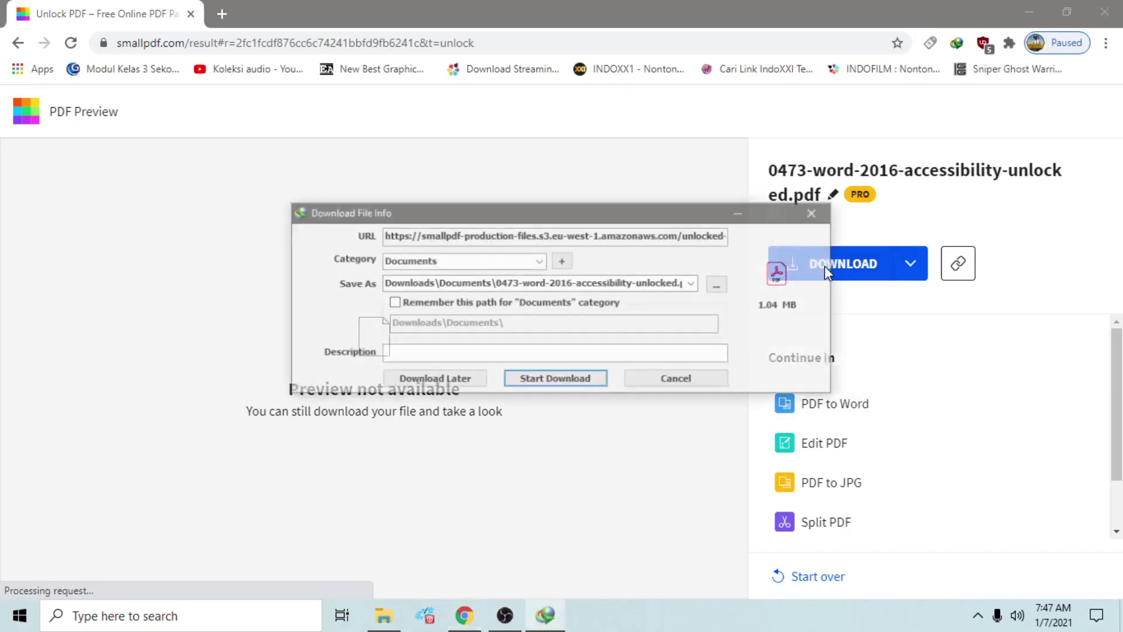
pyautogui.click(556, 380)
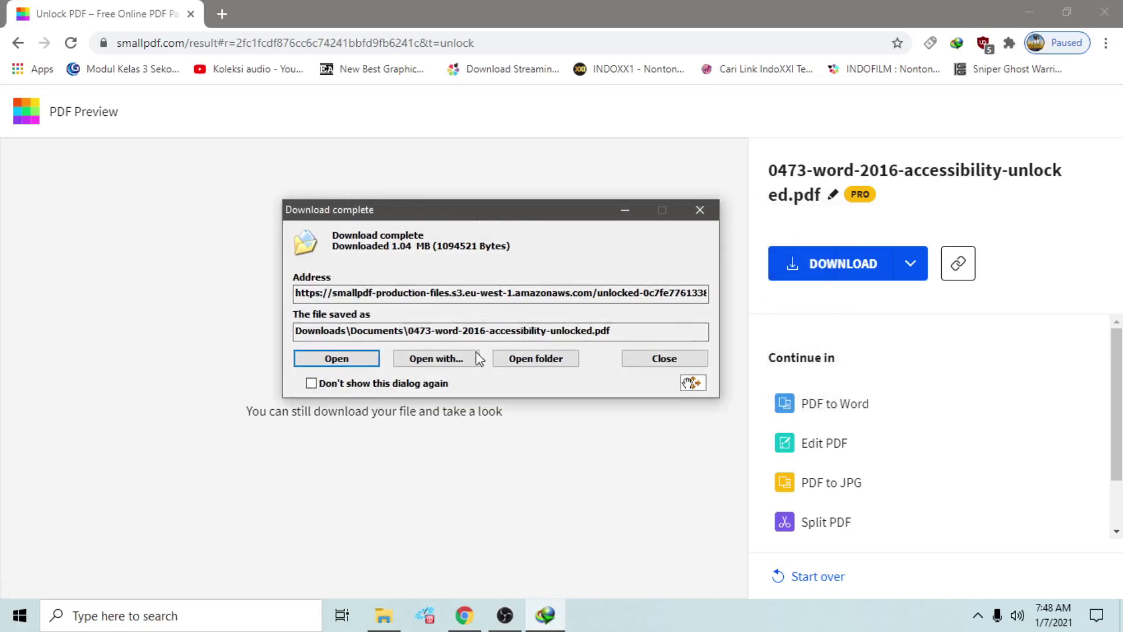
pyautogui.click(536, 358)
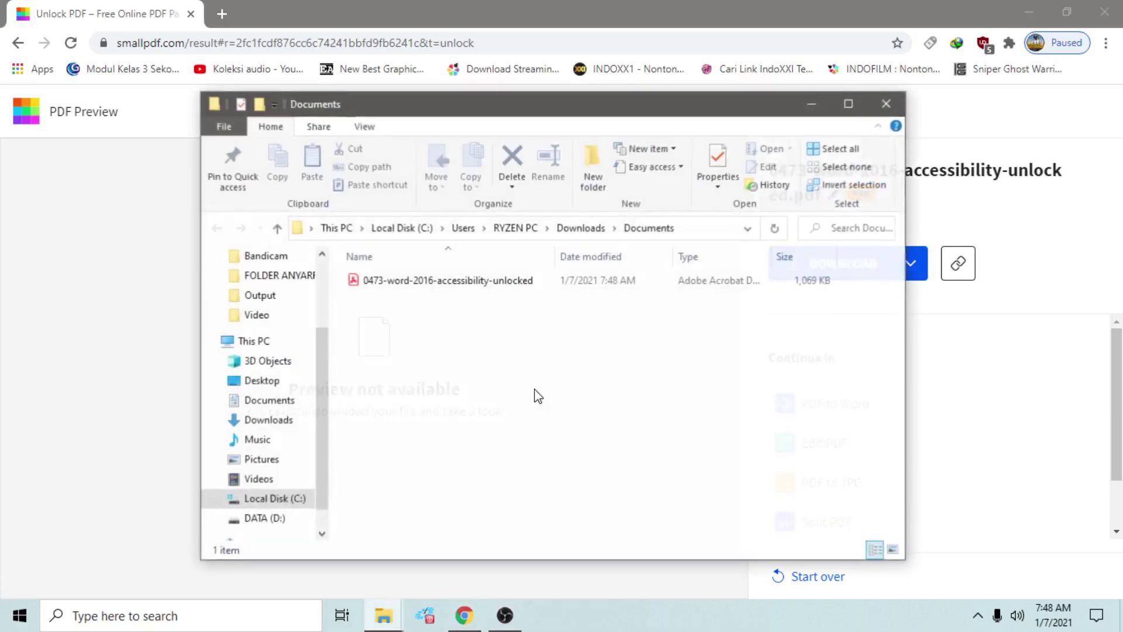
# - Switch the Documents folder to Large icons and open 0473-word-2016-accessibility-unlocked.pdf in Acrobat Reader
pyautogui.click(404, 282)
pyautogui.rightClick(439, 333)
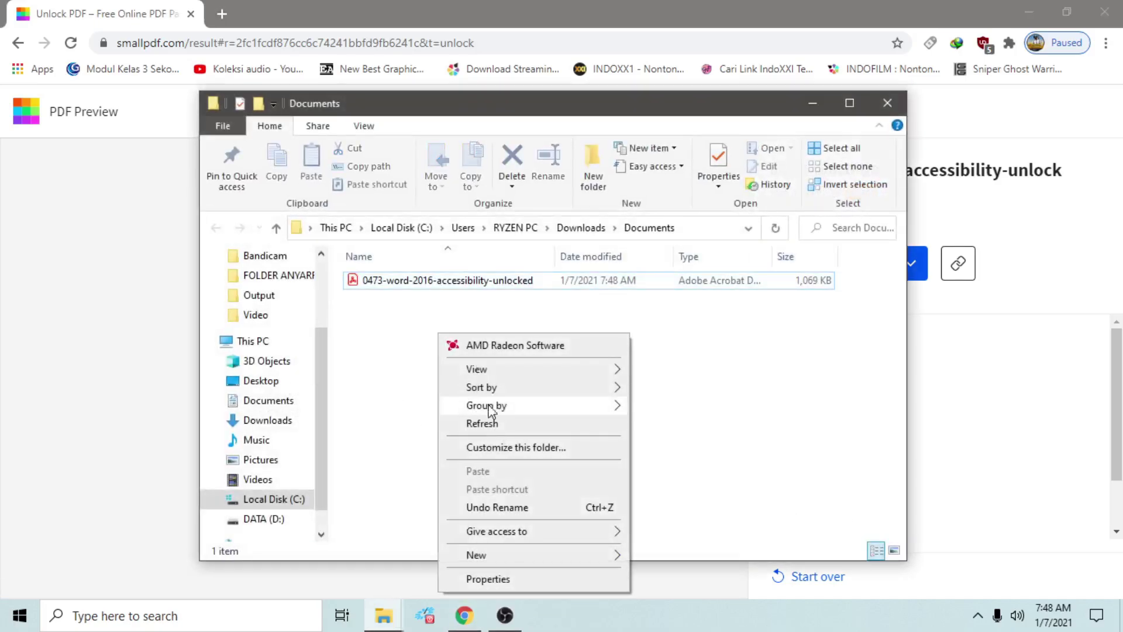
pyautogui.click(685, 392)
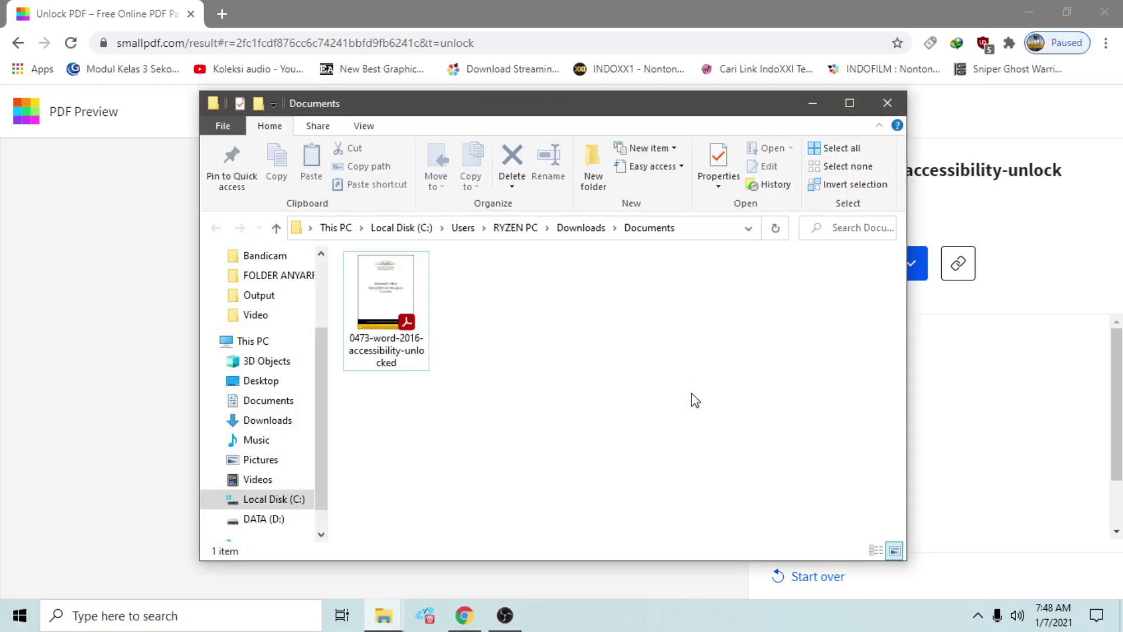
pyautogui.click(381, 310)
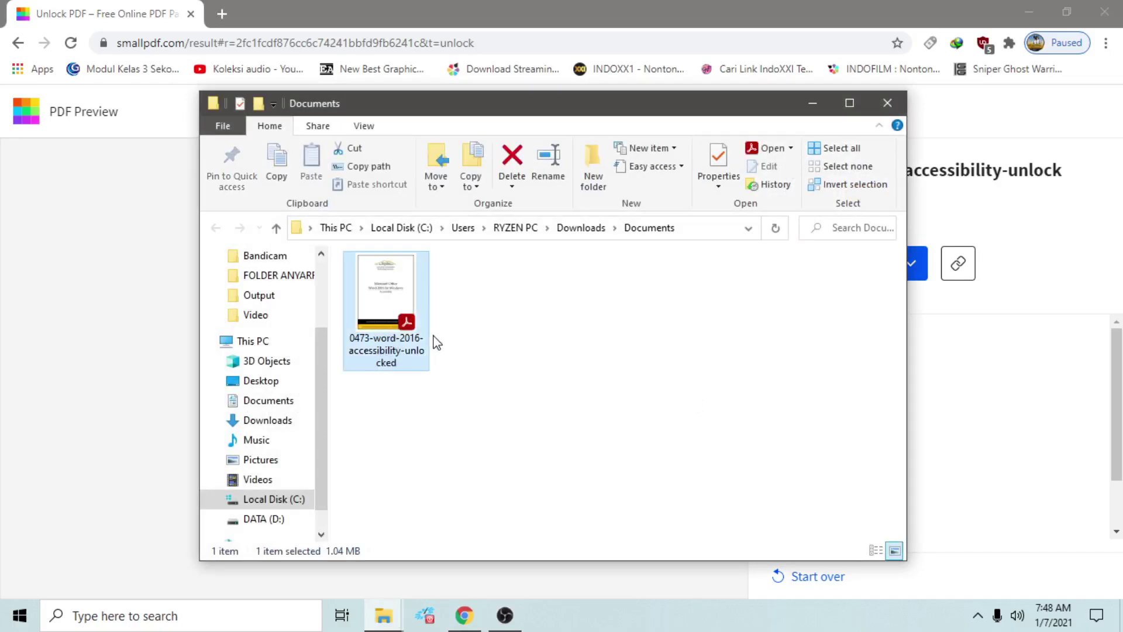
pyautogui.doubleClick(384, 338)
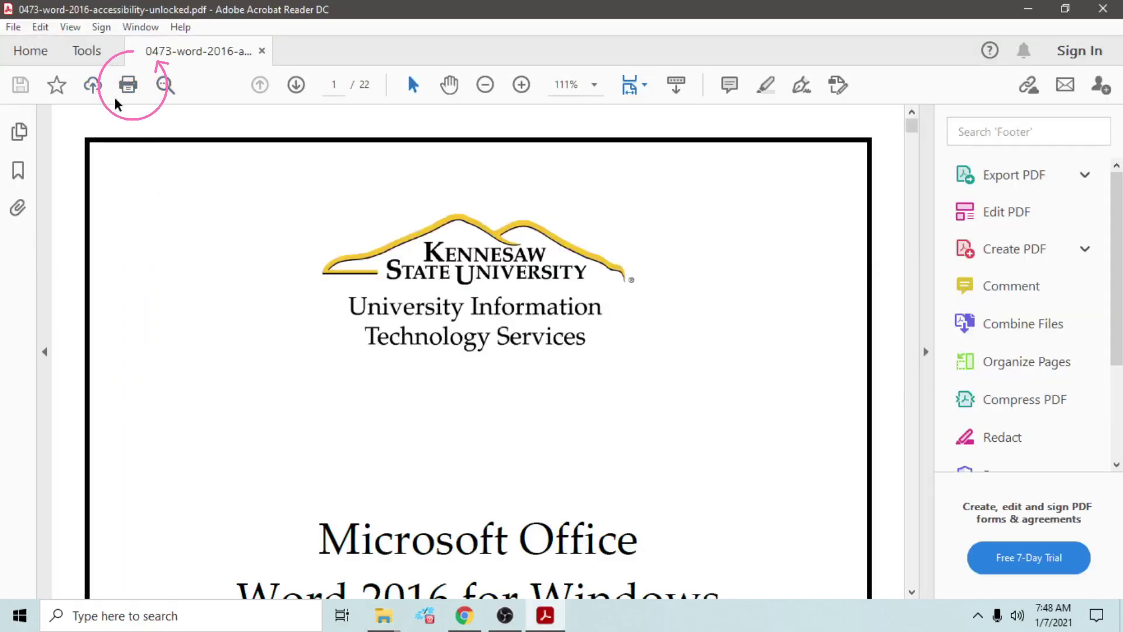
pyautogui.click(127, 87)
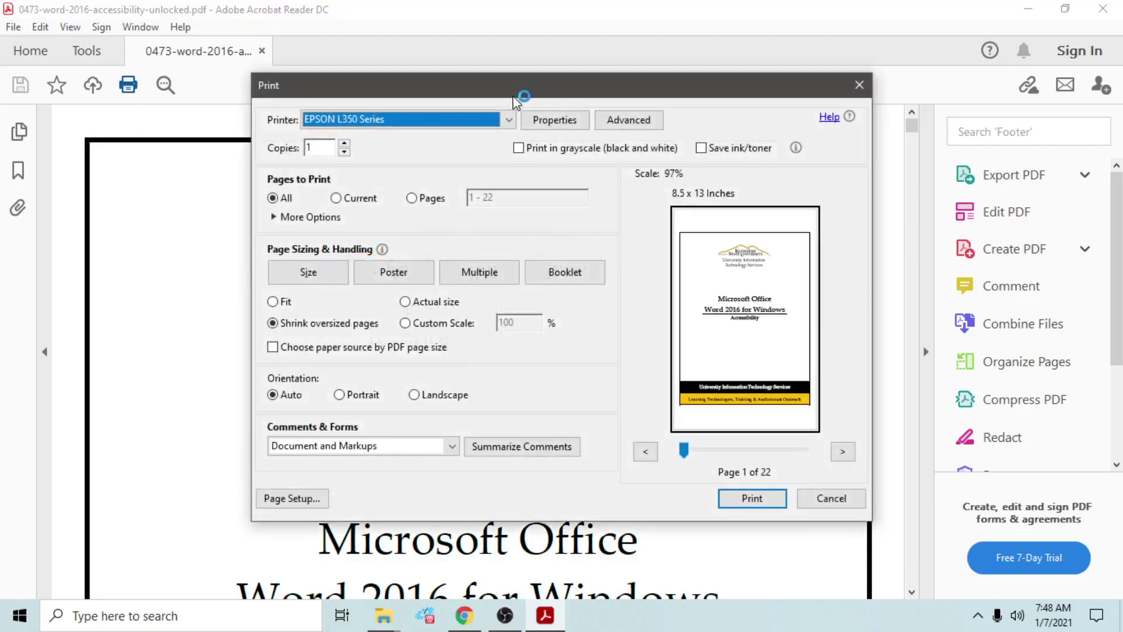
pyautogui.moveTo(519, 100); pyautogui.dragTo(367, 101)
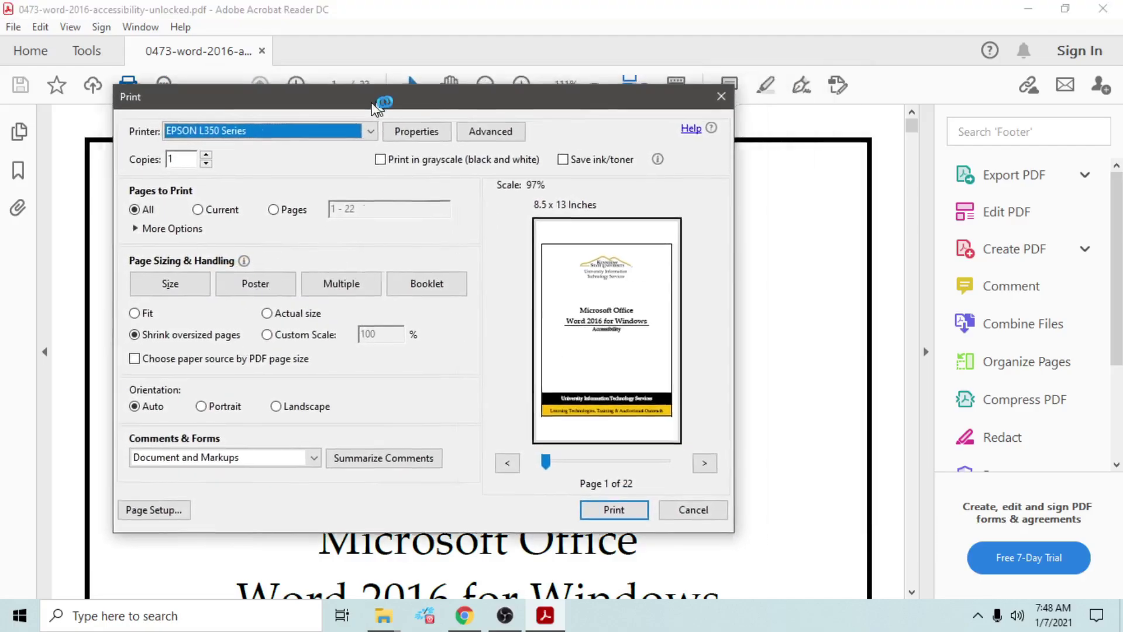
pyautogui.moveTo(465, 97); pyautogui.dragTo(496, 99)
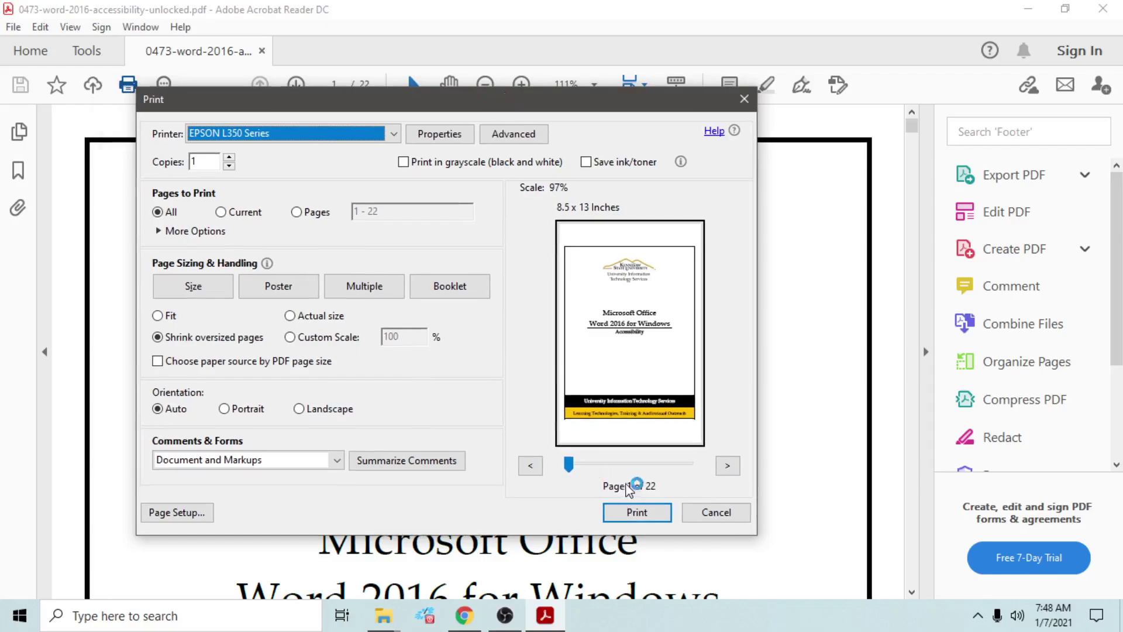
pyautogui.click(701, 522)
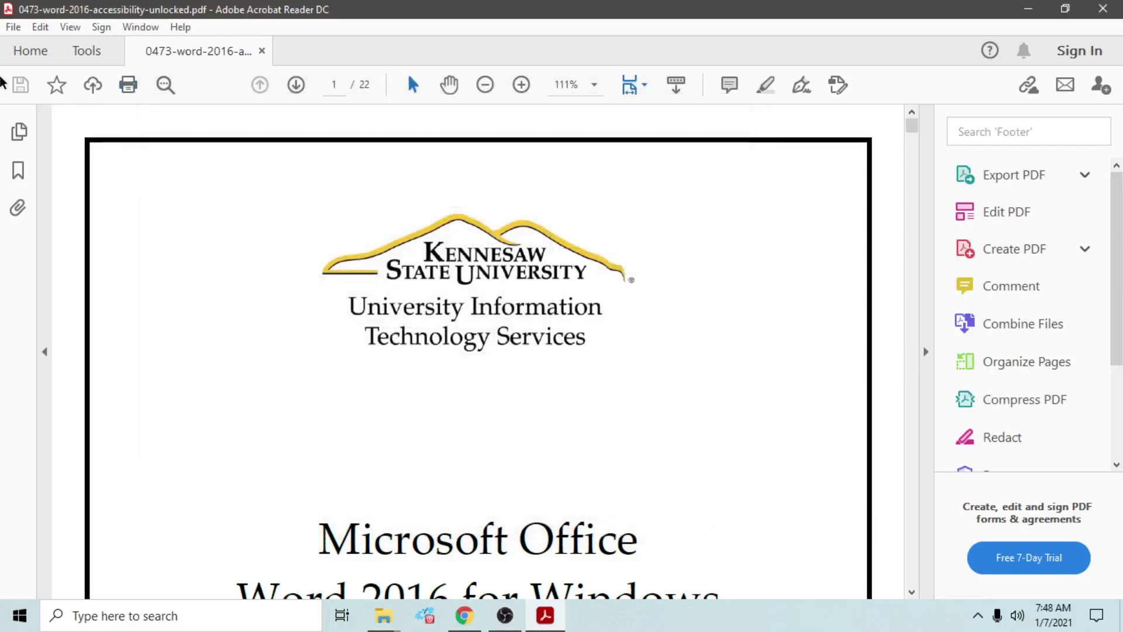
pyautogui.click(12, 27)
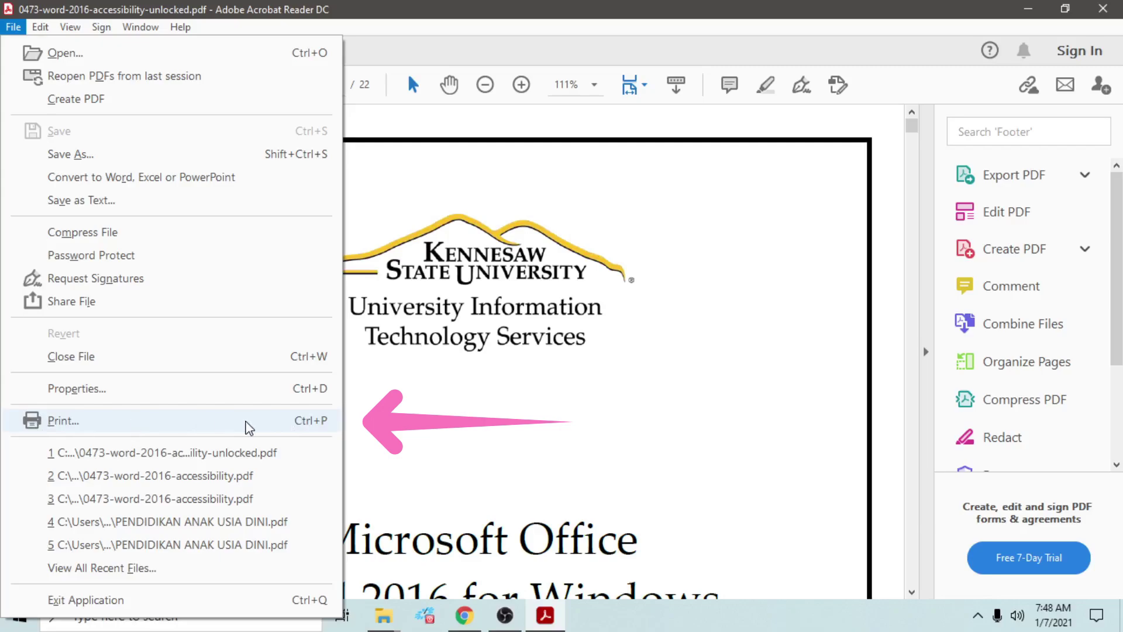
pyautogui.click(181, 423)
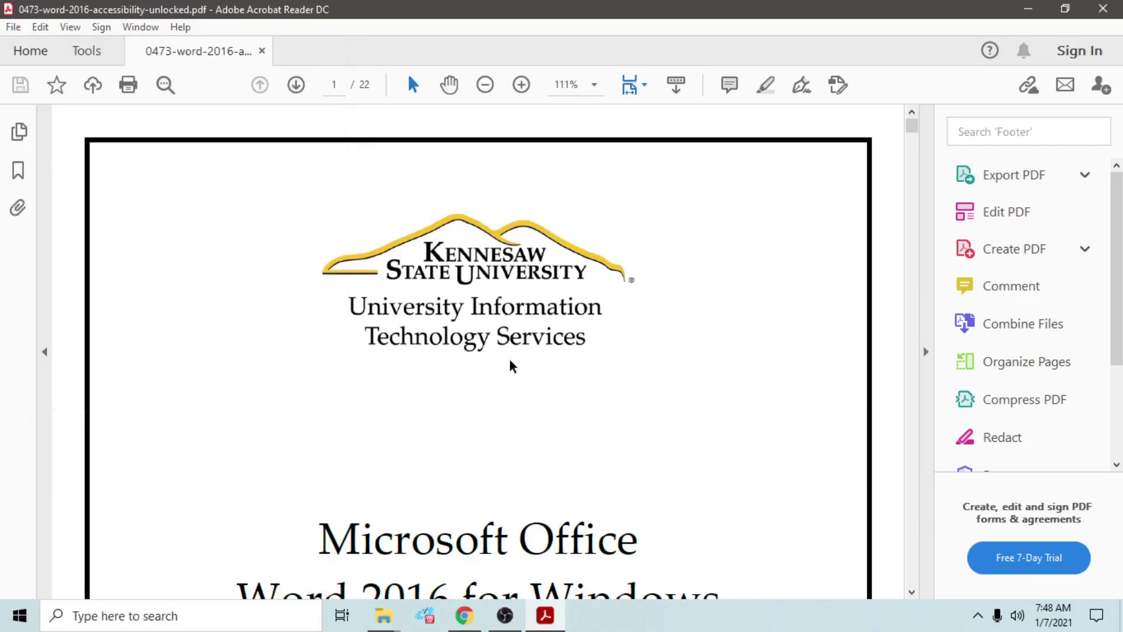
pyautogui.moveTo(588, 99); pyautogui.dragTo(488, 114)
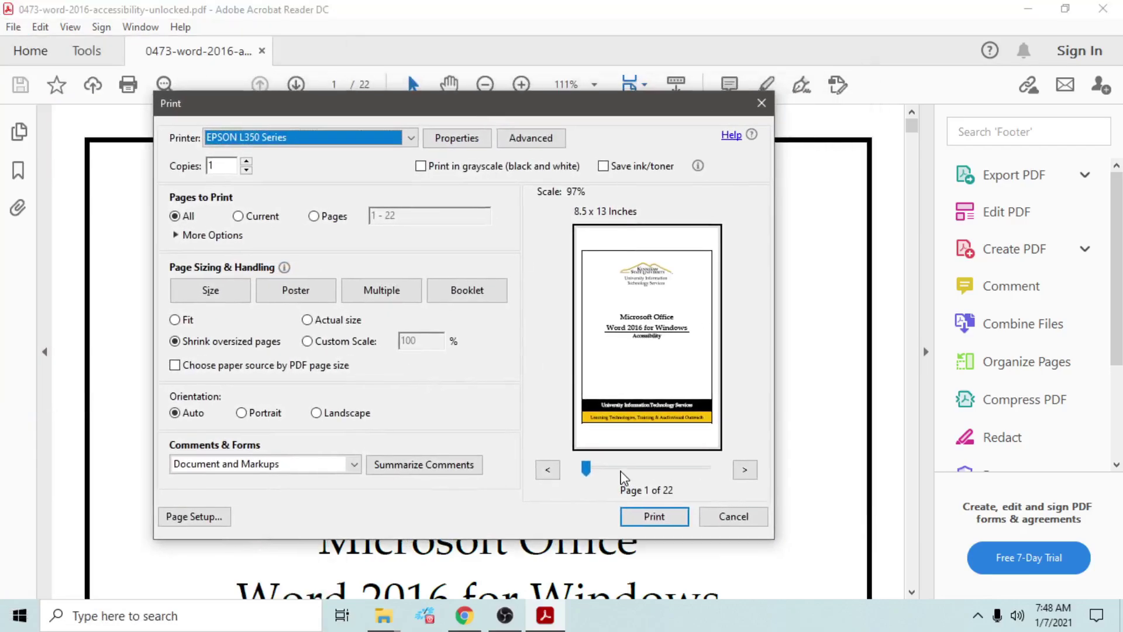
pyautogui.click(734, 518)
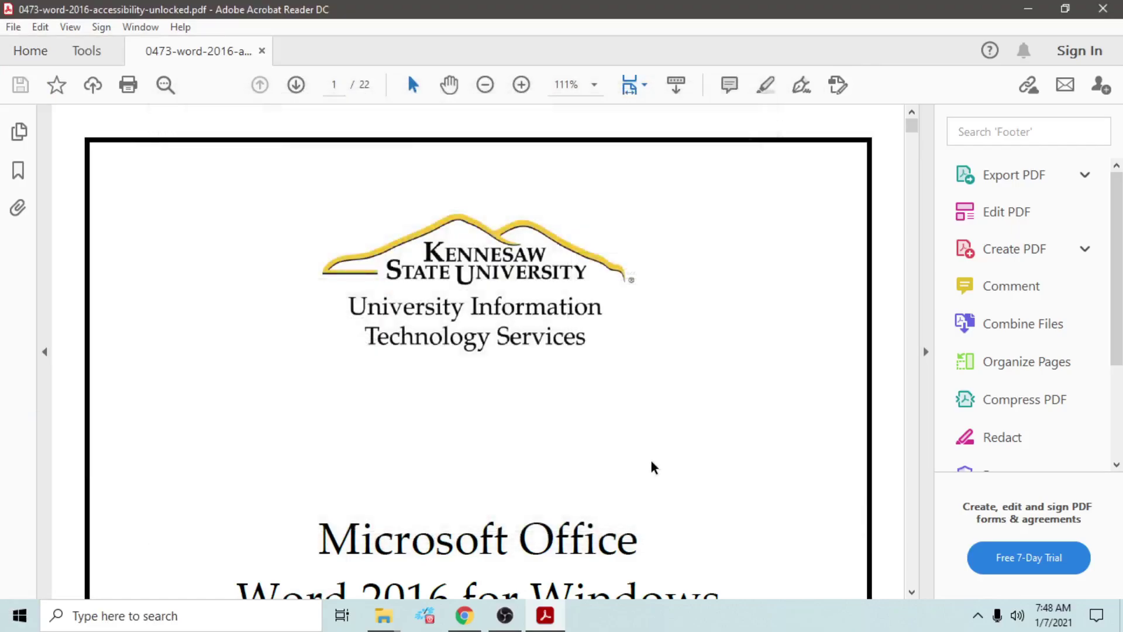
# - Copy the page 2 copyright text of the unlocked PDF and minimize Acrobat Reader
pyautogui.scroll(-3, 653, 468)
pyautogui.scroll(3, 653, 468)
pyautogui.scroll(-5, 653, 468)
pyautogui.scroll(-8, 653, 468)
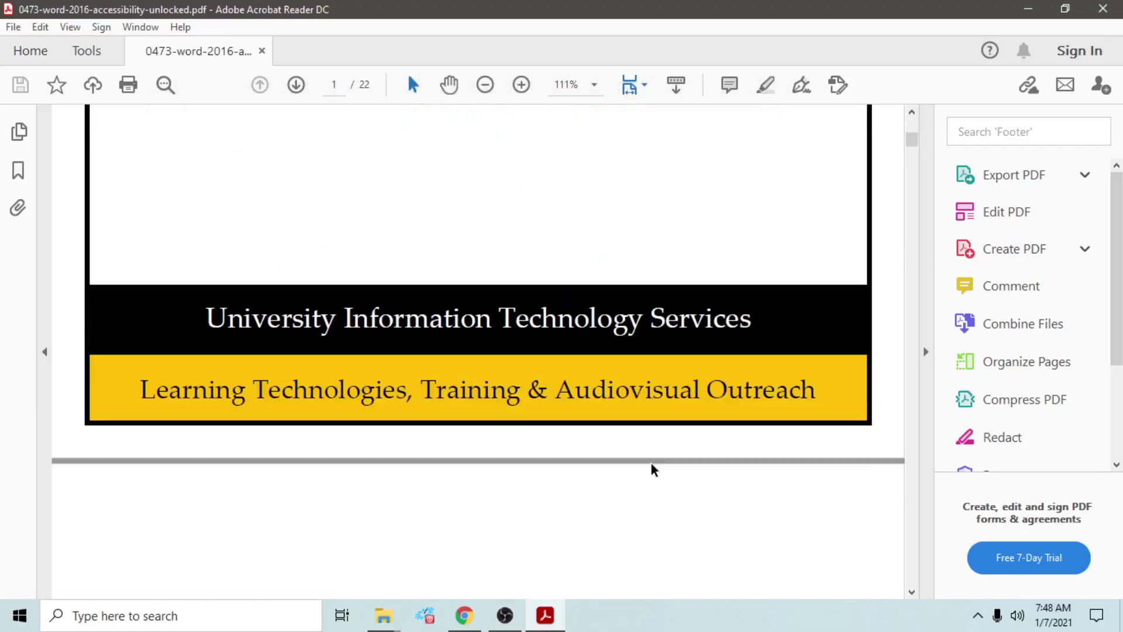
pyautogui.scroll(-5, 653, 469)
pyautogui.scroll(-3, 654, 469)
pyautogui.scroll(-3, 650, 466)
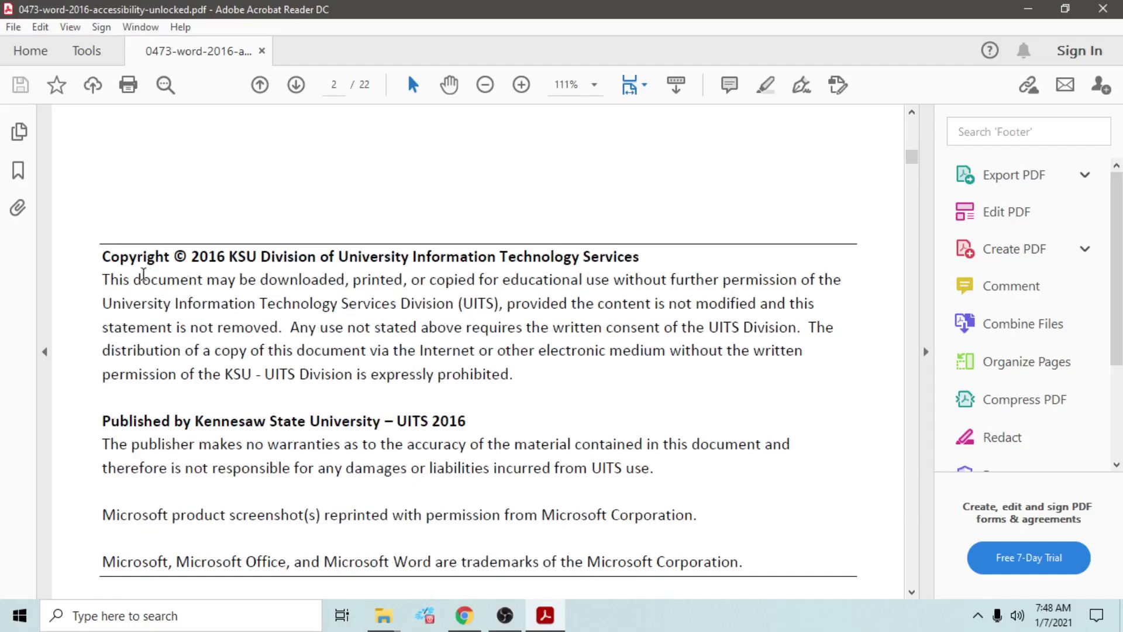
pyautogui.moveTo(104, 257); pyautogui.dragTo(762, 548)
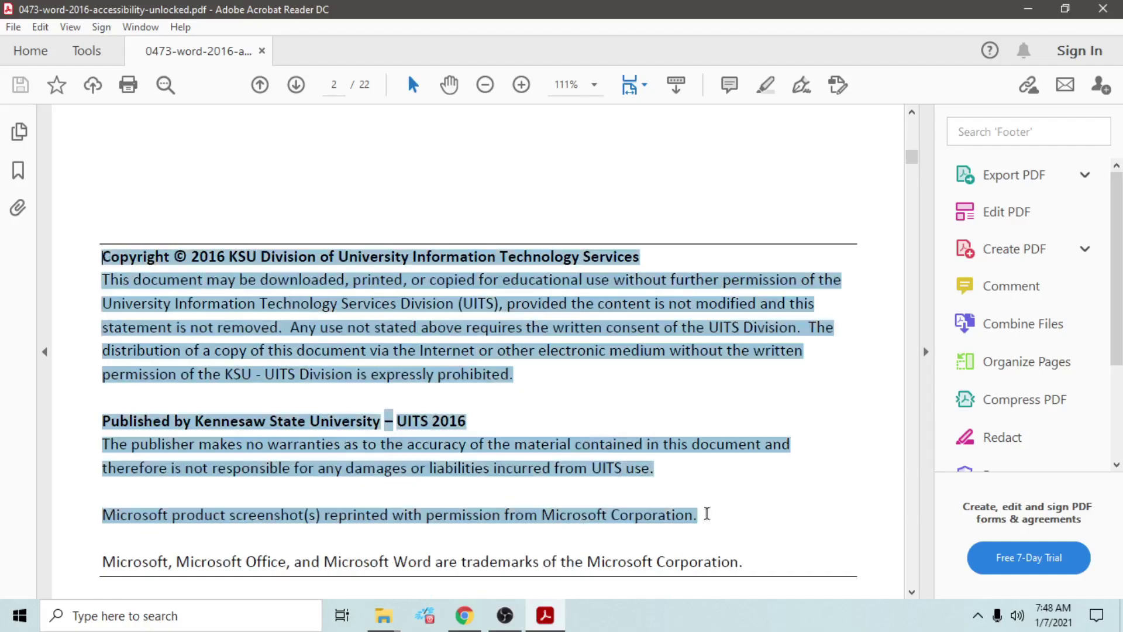
pyautogui.rightClick(391, 302)
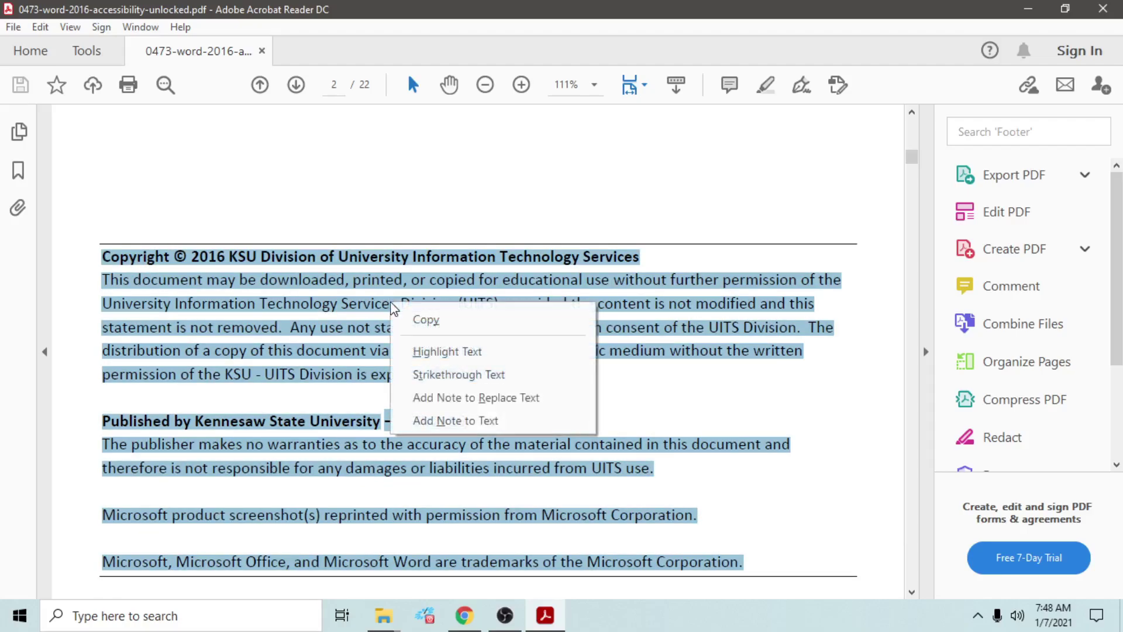
pyautogui.click(413, 322)
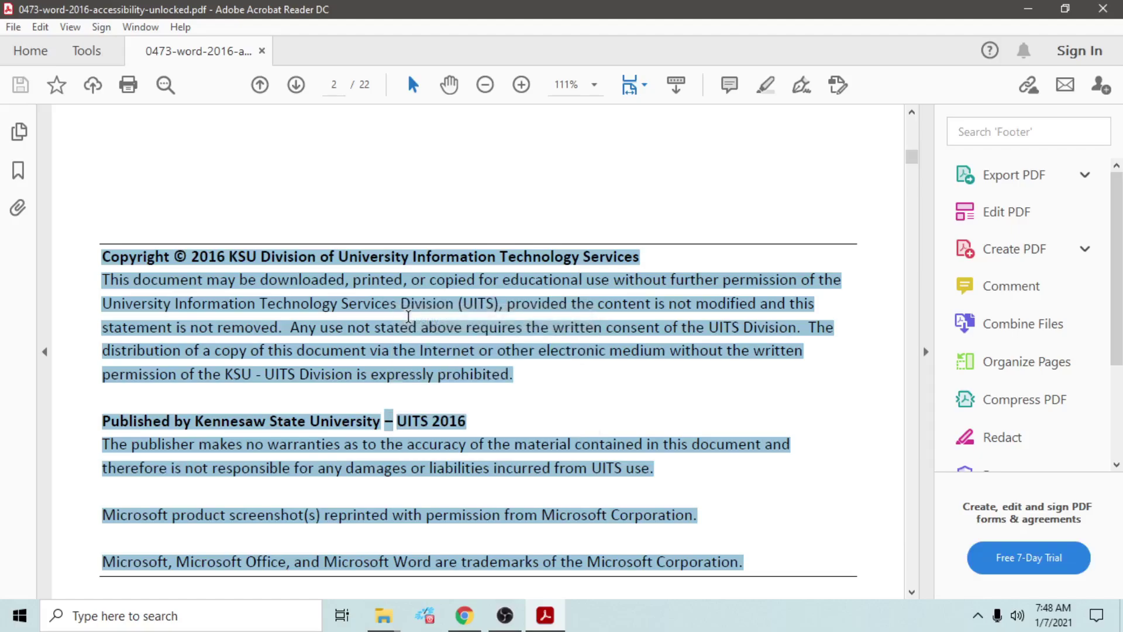
pyautogui.click(1027, 8)
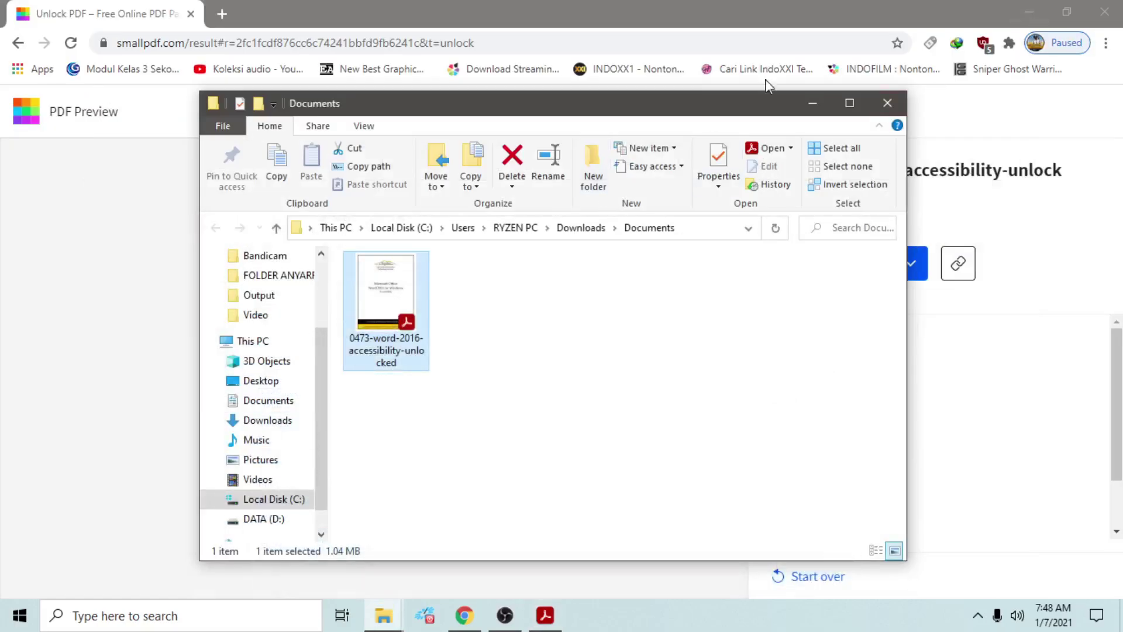
# - Minimize Chrome, move the folder windows aside, and start a blank Word 2016 document
pyautogui.click(1027, 13)
pyautogui.moveTo(531, 108); pyautogui.dragTo(640, 109)
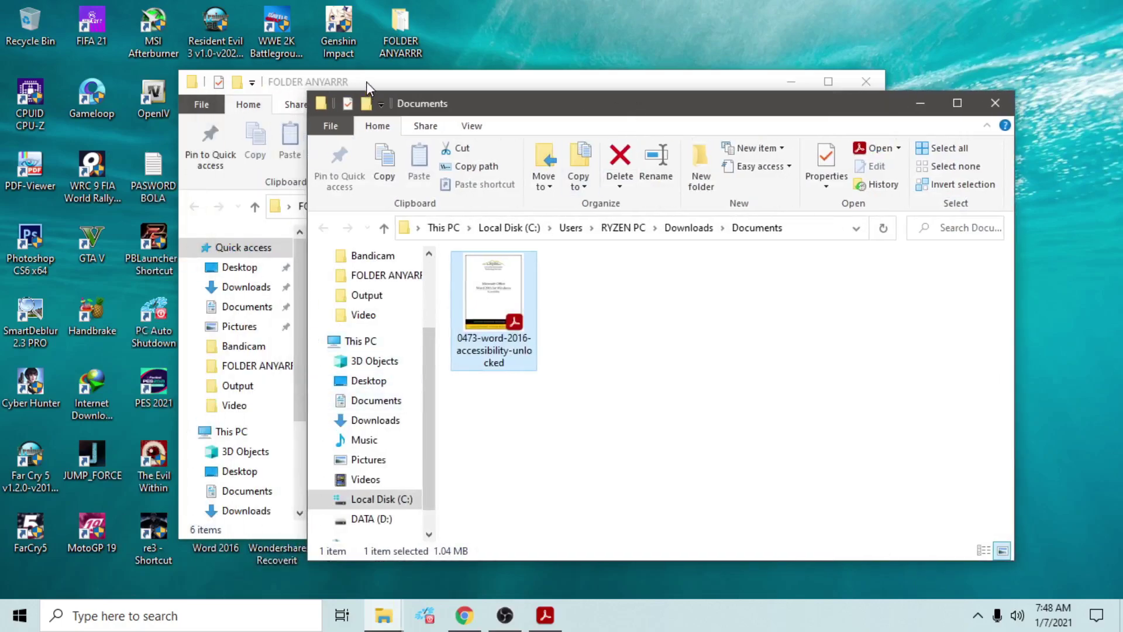
pyautogui.moveTo(368, 87); pyautogui.dragTo(577, 87)
pyautogui.doubleClick(223, 532)
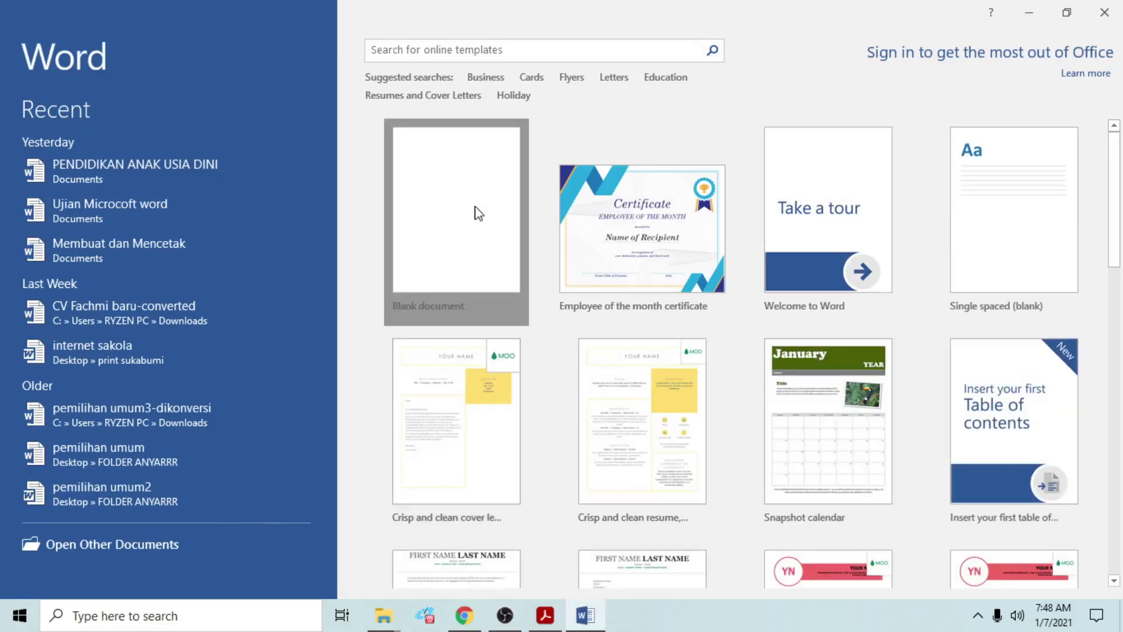
pyautogui.click(474, 213)
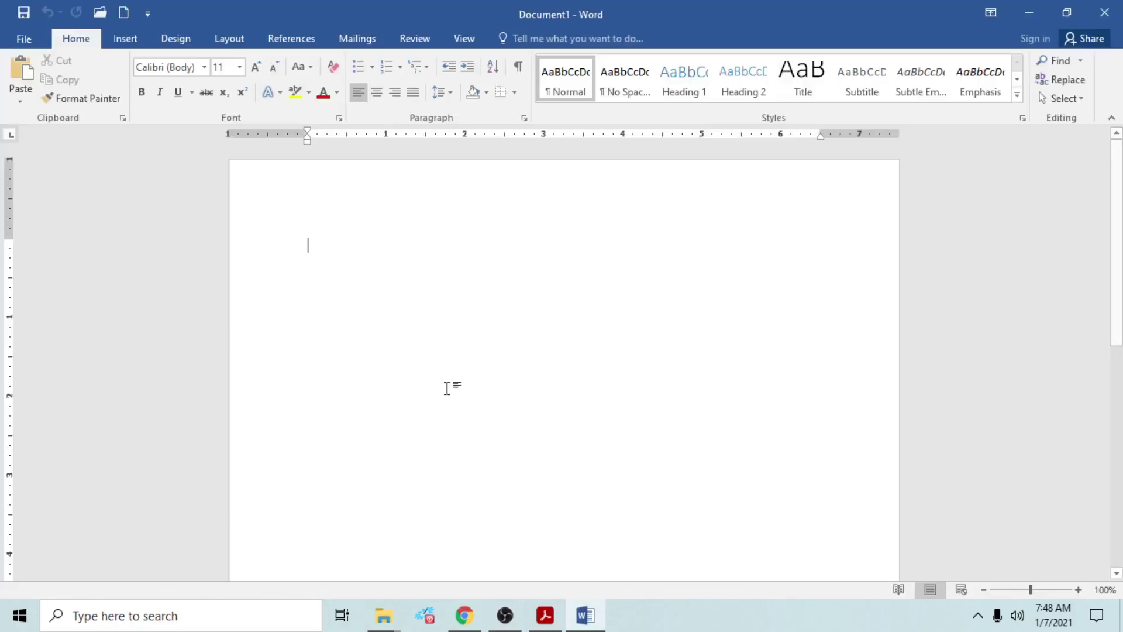
# - Paste the copied KSU copyright text into Document1 and select the pasted lines
pyautogui.rightClick(392, 251)
pyautogui.click(426, 321)
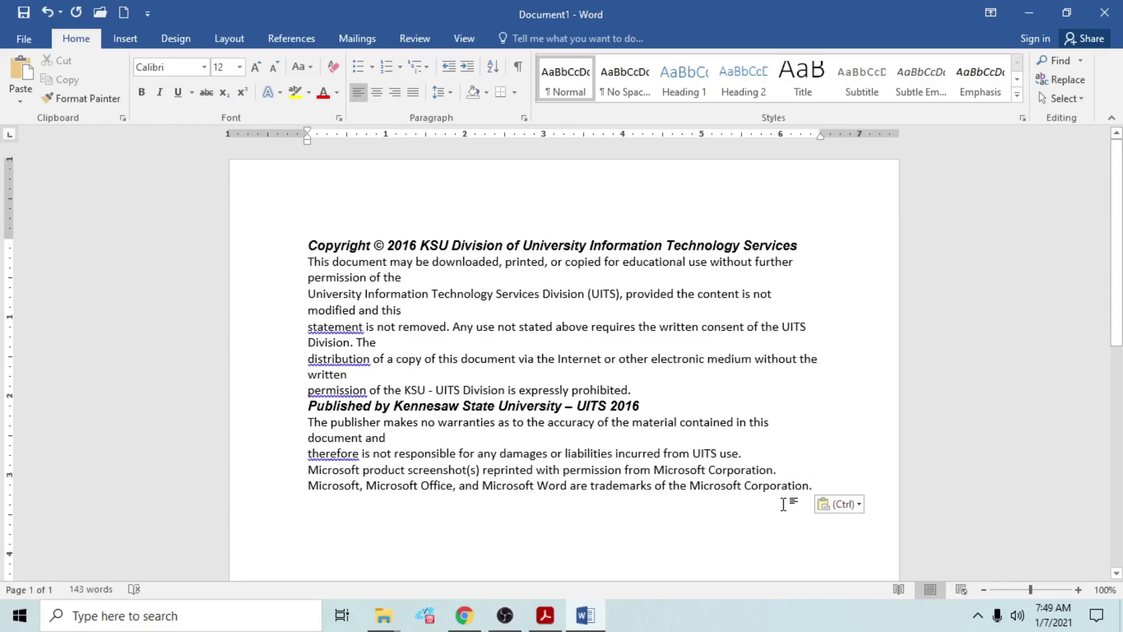
pyautogui.moveTo(812, 486); pyautogui.dragTo(302, 233)
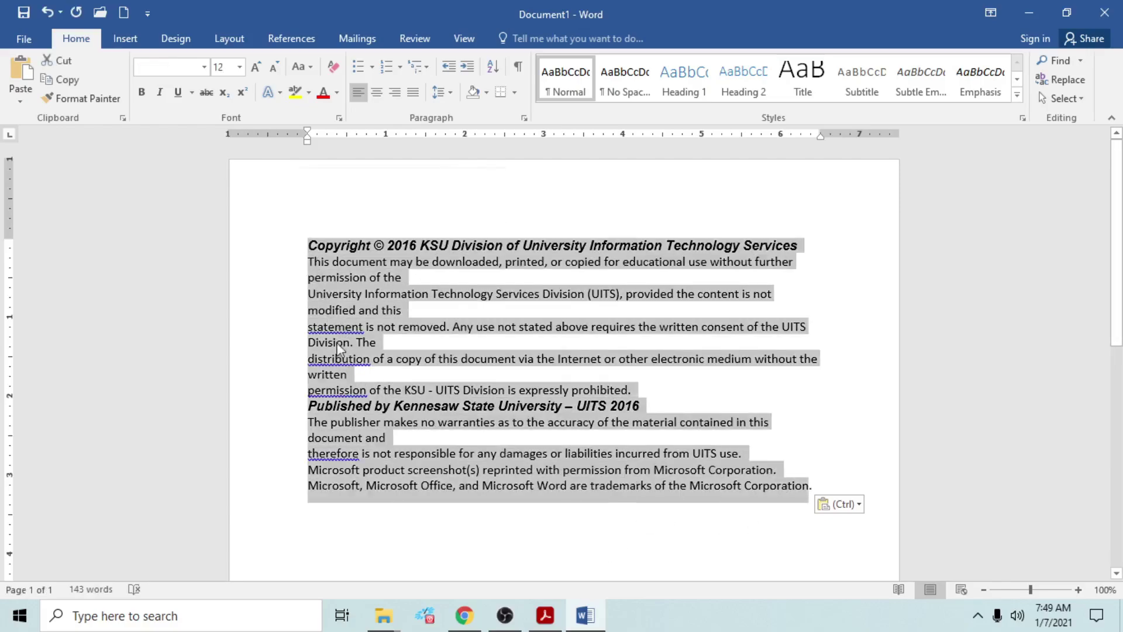
pyautogui.click(495, 529)
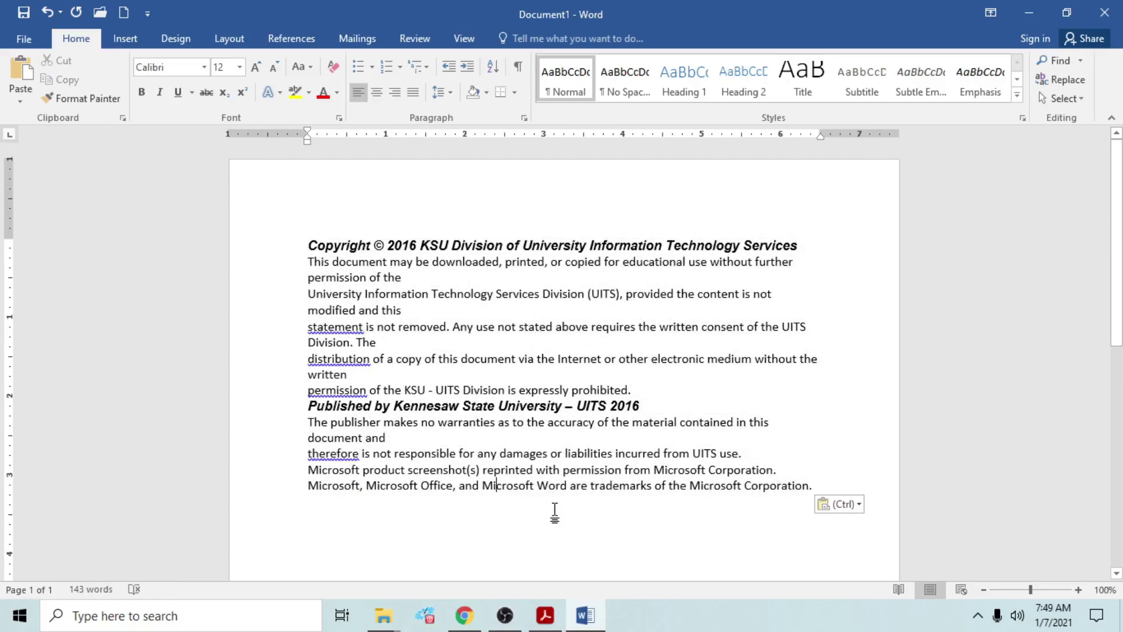
pyautogui.scroll(-4, 554, 512)
pyautogui.scroll(4, 554, 512)
pyautogui.moveTo(810, 487)
pyautogui.mouseDown()
pyautogui.moveTo(513, 486)
pyautogui.moveTo(295, 246)
pyautogui.mouseUp()
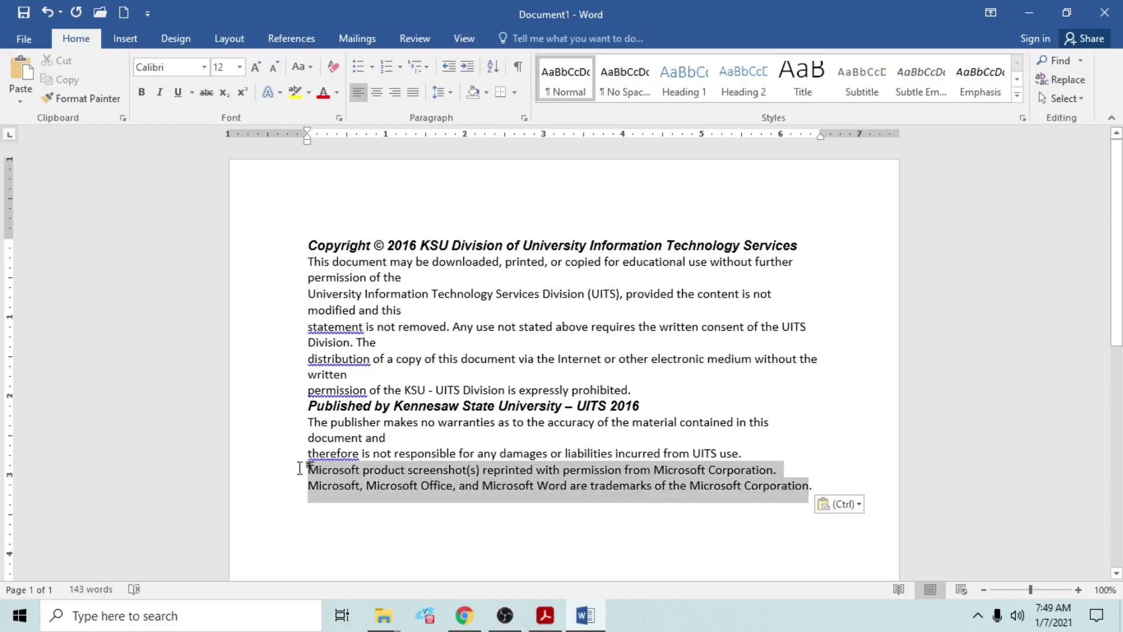